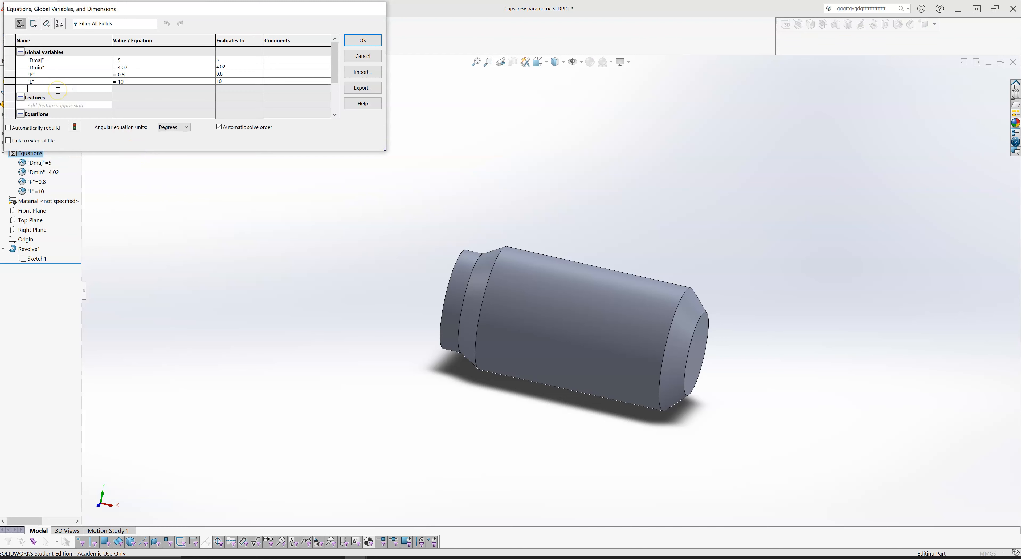
- Add the global variable H and begin its equation with the variable P followed by a multiplication sign
left_click(160, 86)
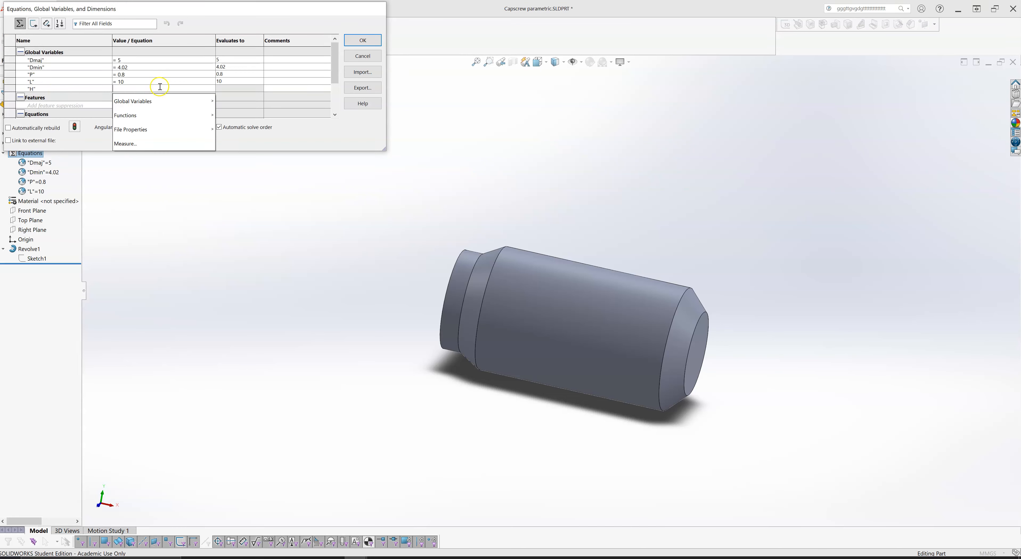
left_click(121, 100)
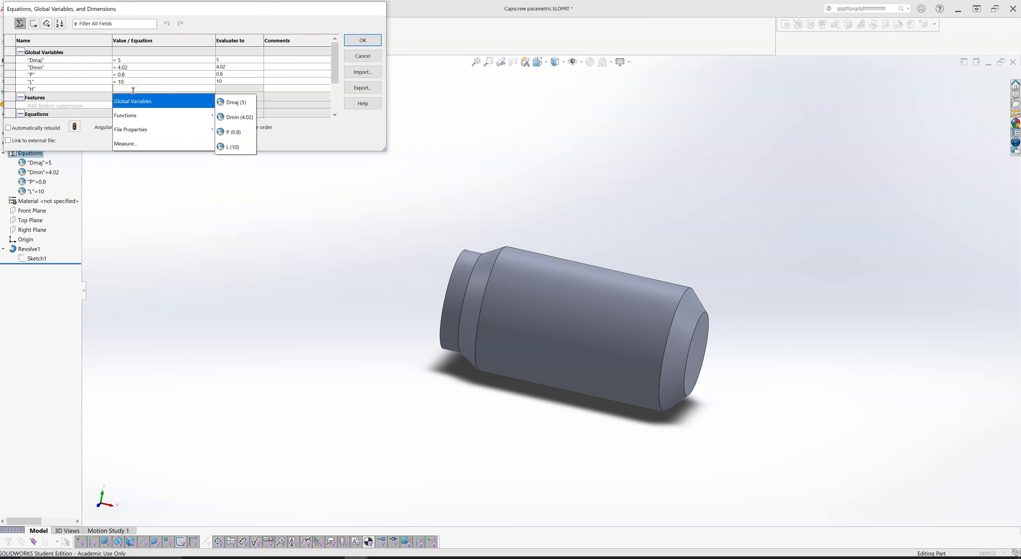
left_click(133, 91)
key("BackSpace")
left_click(138, 90)
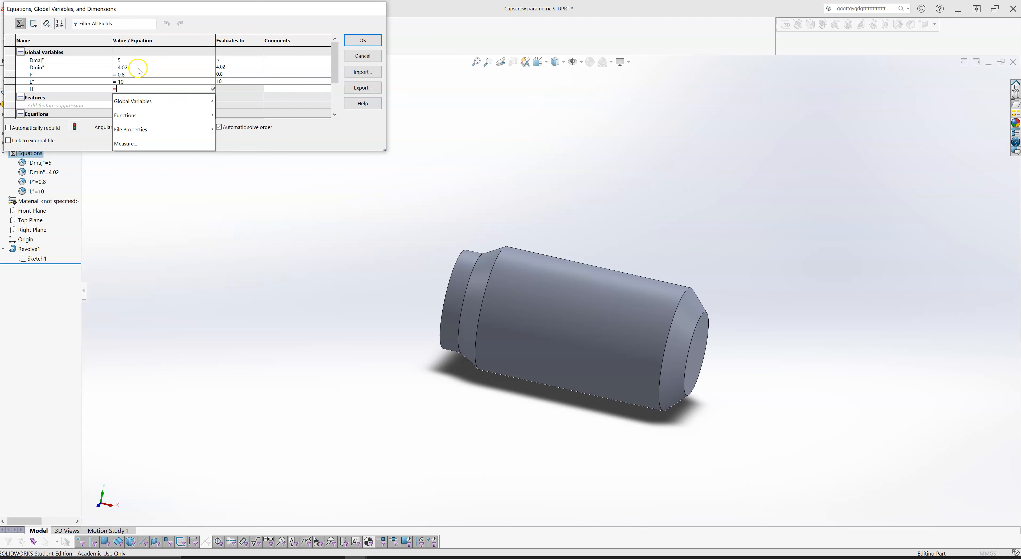
mouse_move(198, 101)
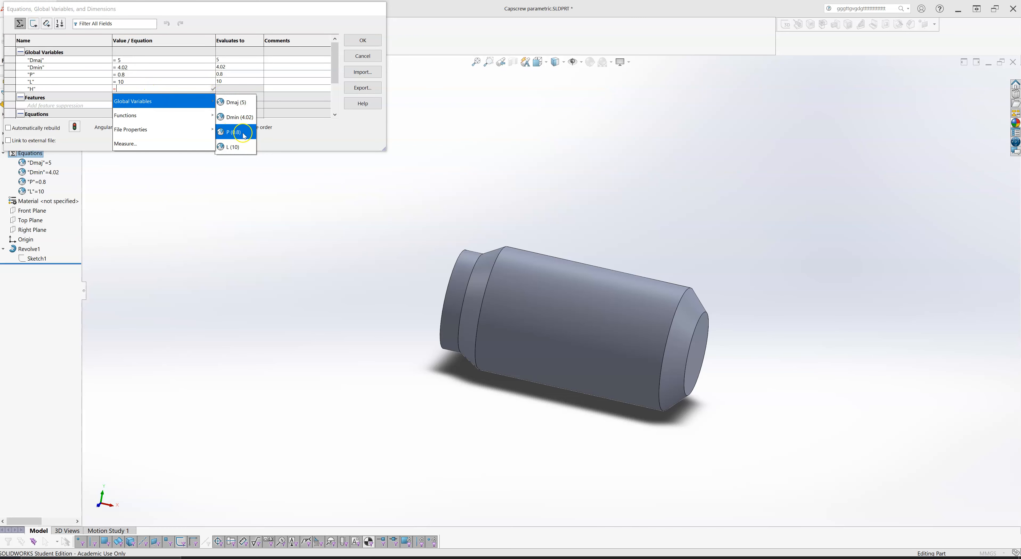
left_click(231, 131)
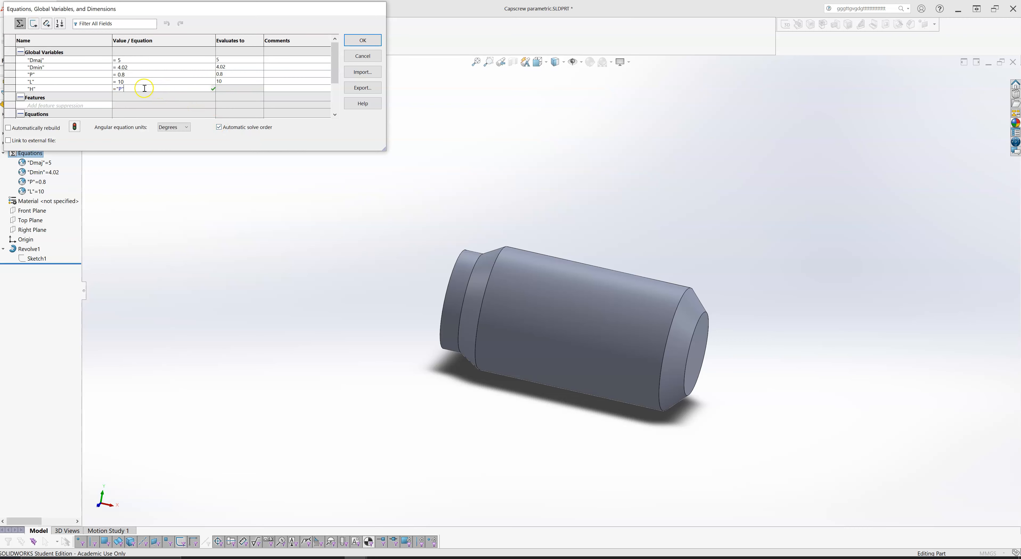
type("*")
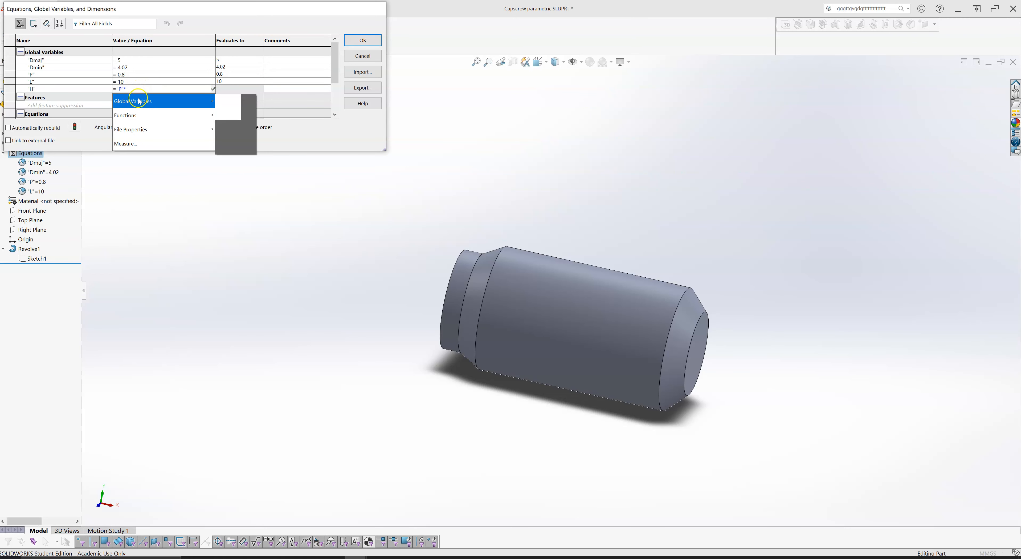
- Complete the equation of H with sin(60deg) as the multiplier of P and accept the equations
mouse_move(135, 115)
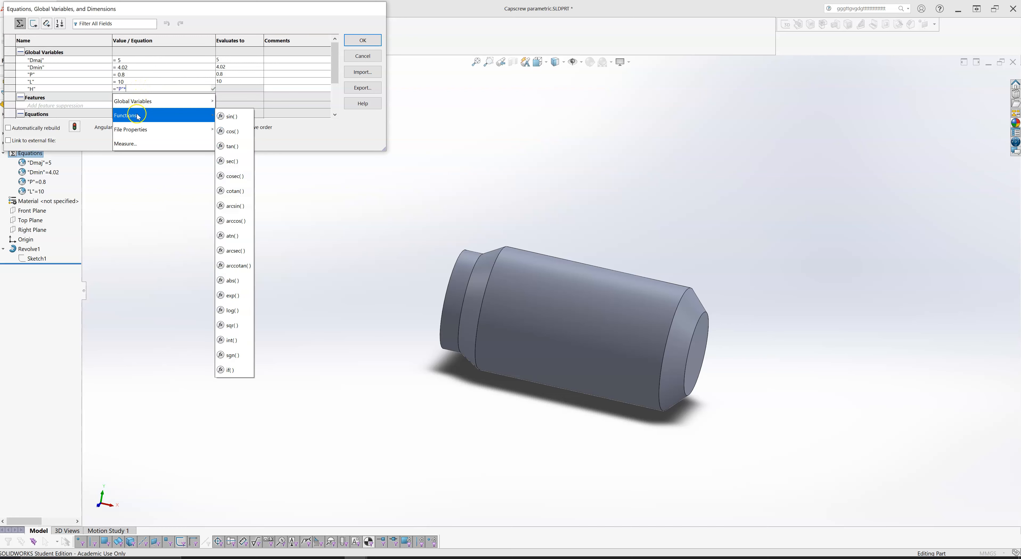
left_click(232, 117)
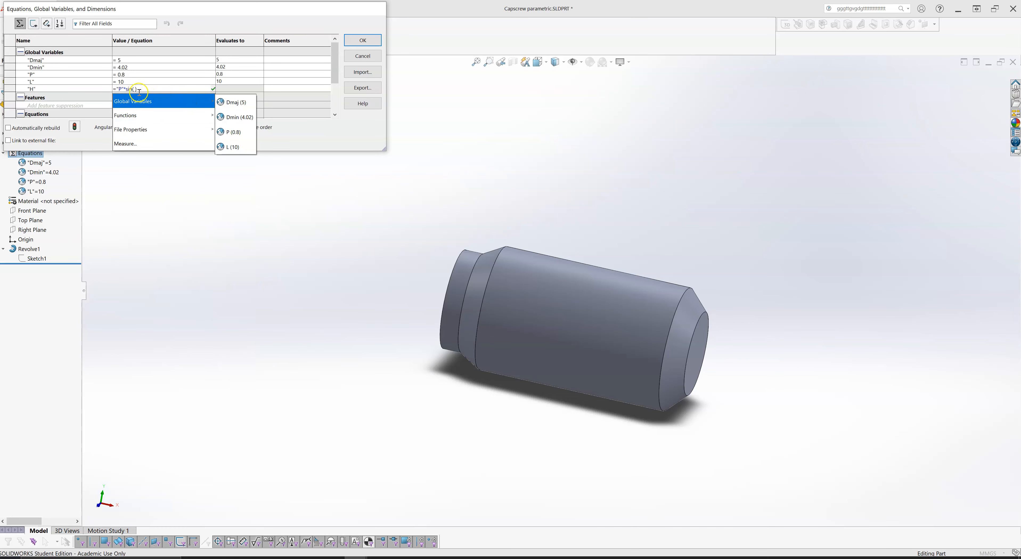
type("60")
mouse_move(186, 102)
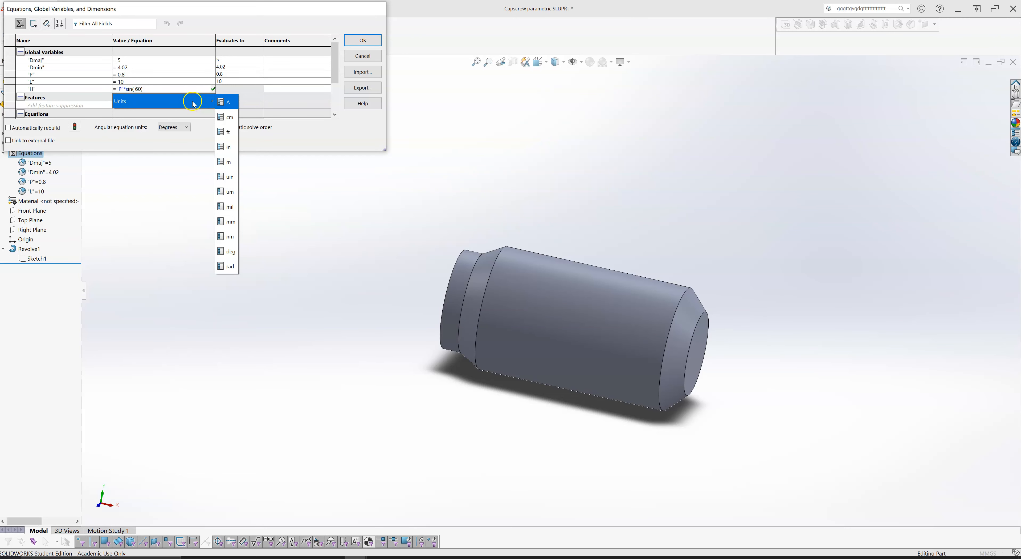
left_click(231, 252)
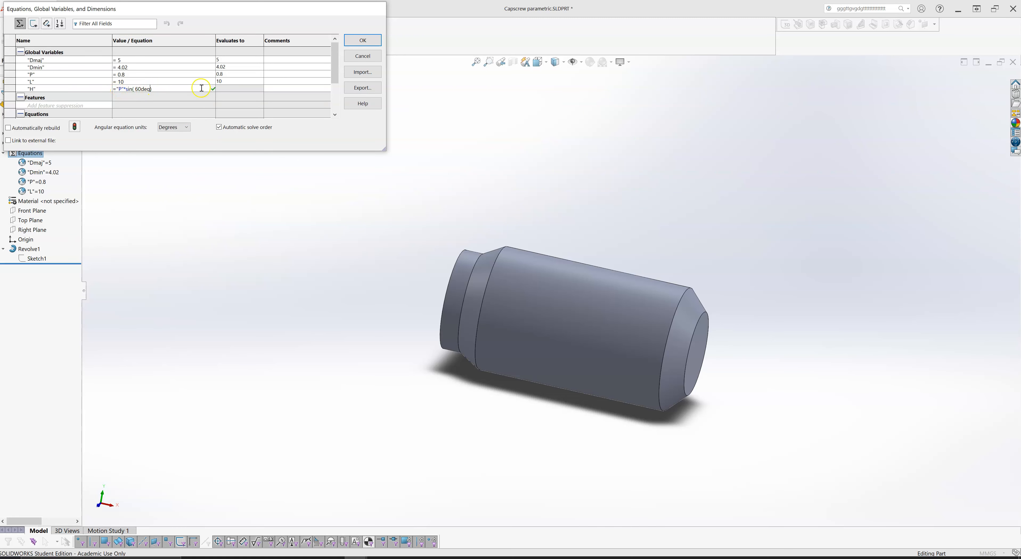
left_click(213, 89)
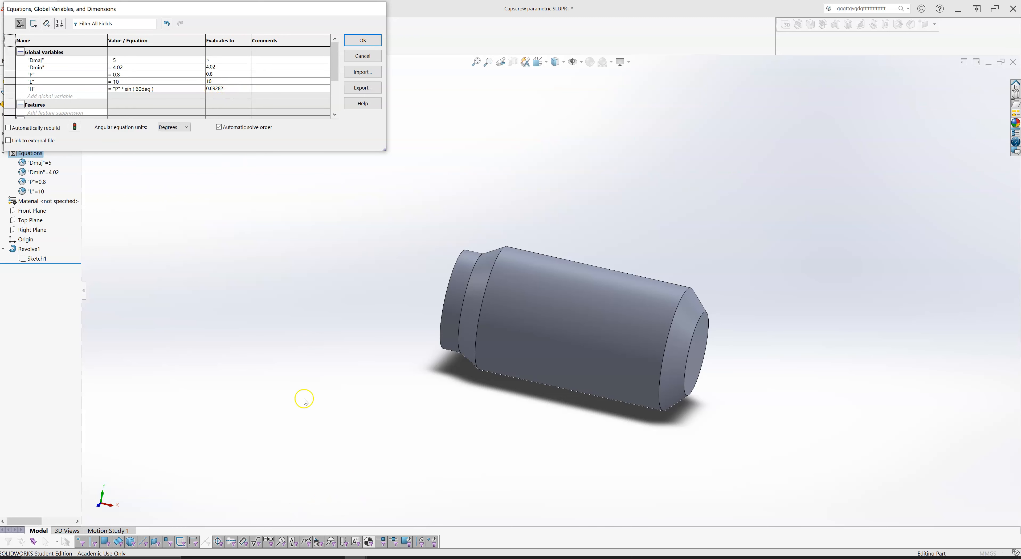
left_click(356, 43)
left_click(442, 132)
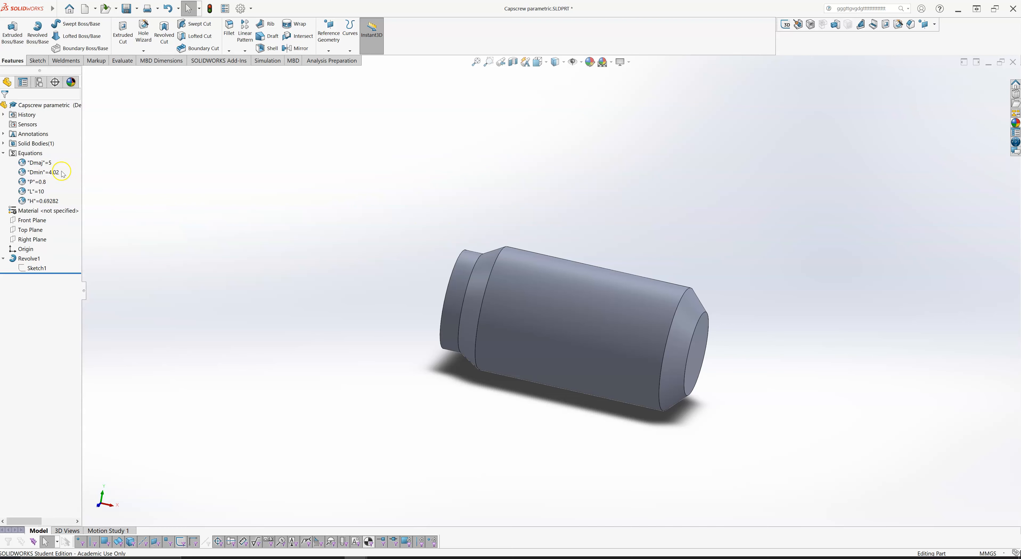
left_click(56, 202)
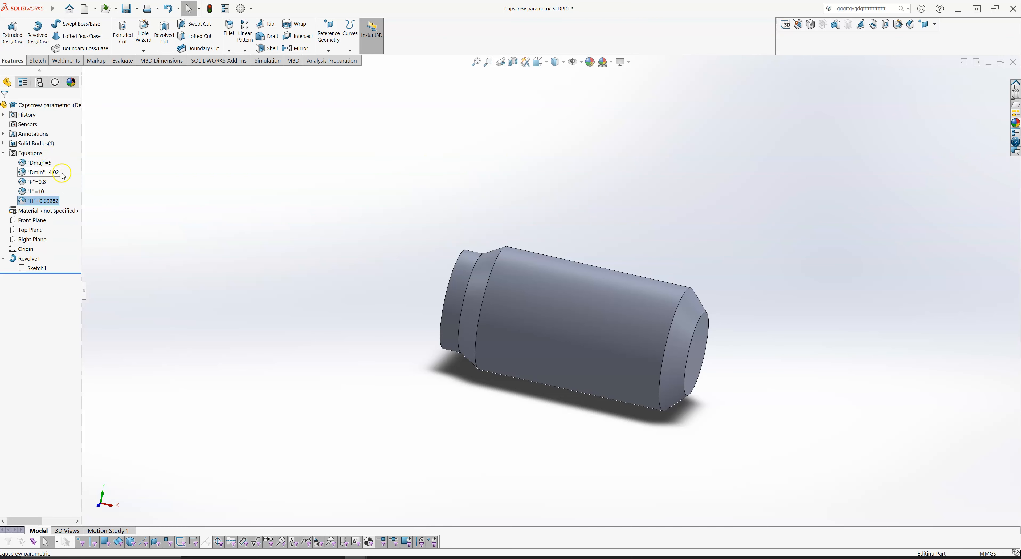
left_click(313, 264)
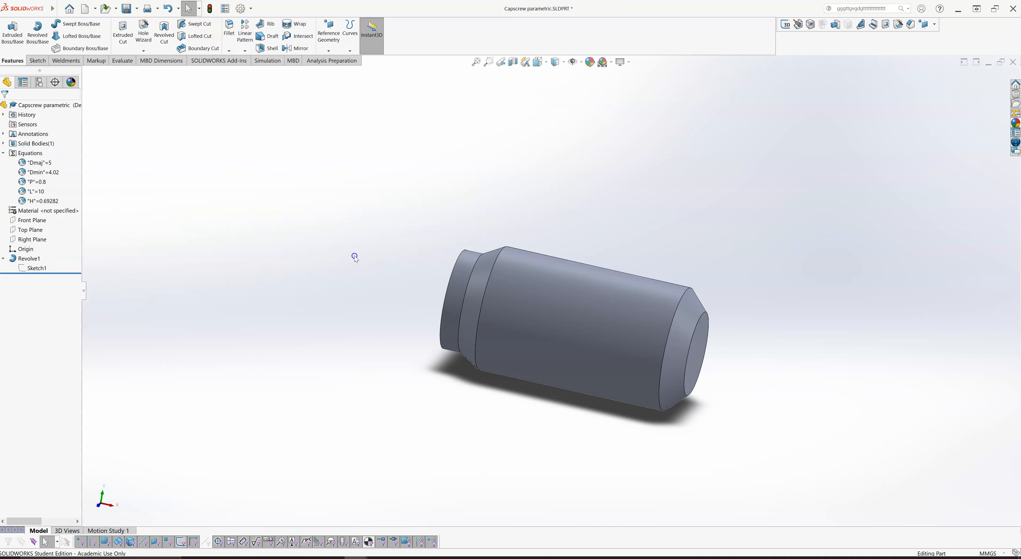
left_click(380, 261)
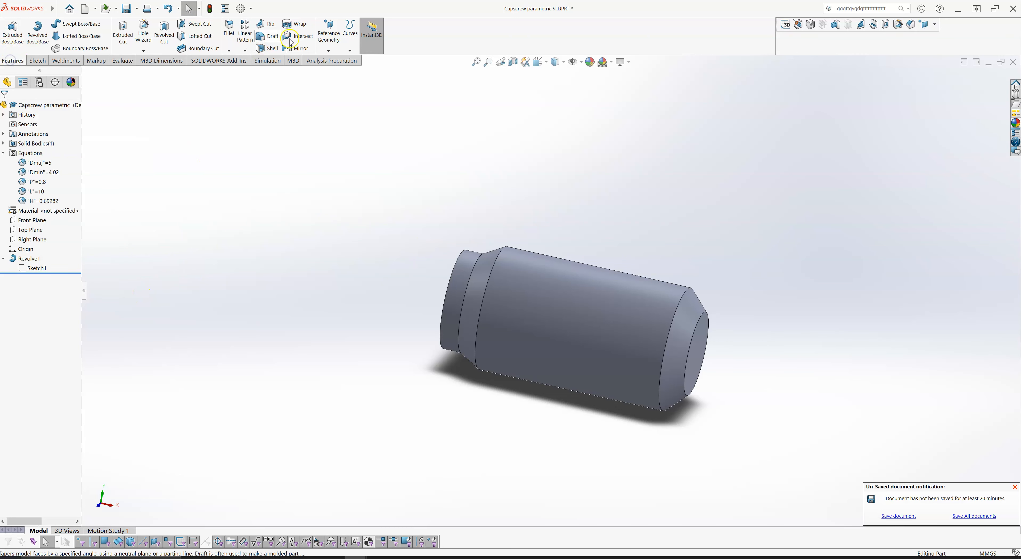
- Start a Helix and Spiral curve and open its base sketch on the flat face at the screw's narrow end
left_click(352, 51)
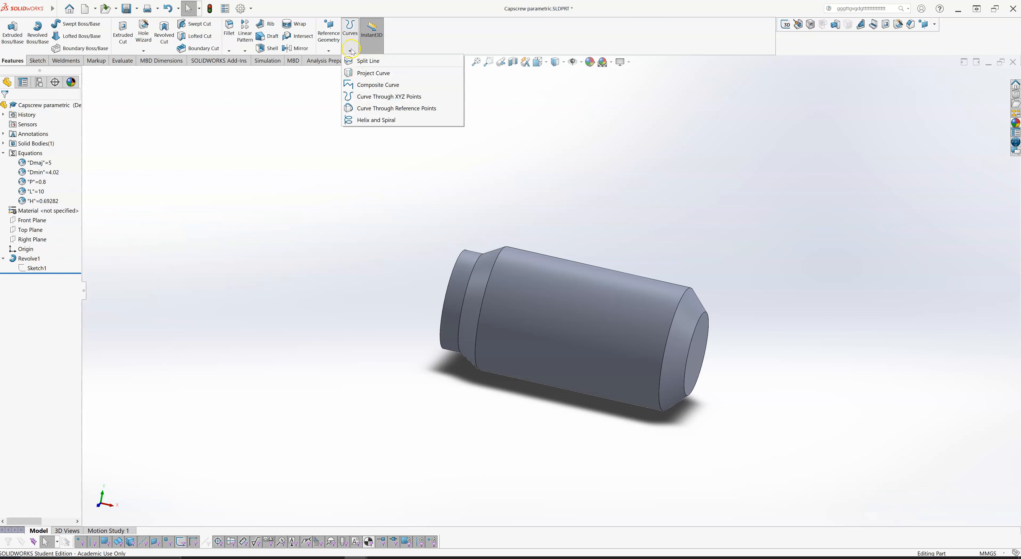
left_click(376, 120)
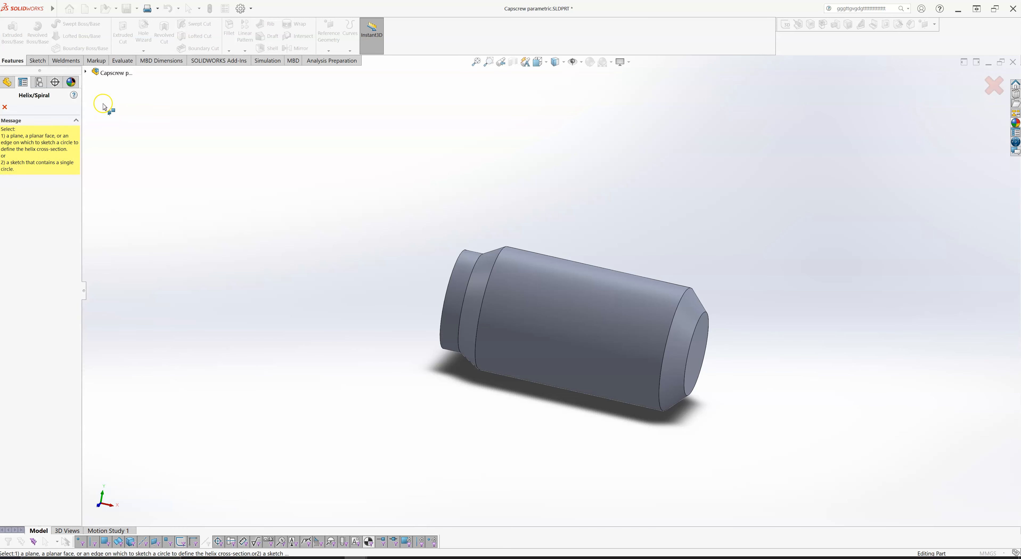
middle_click_drag(260, 205, 316, 224)
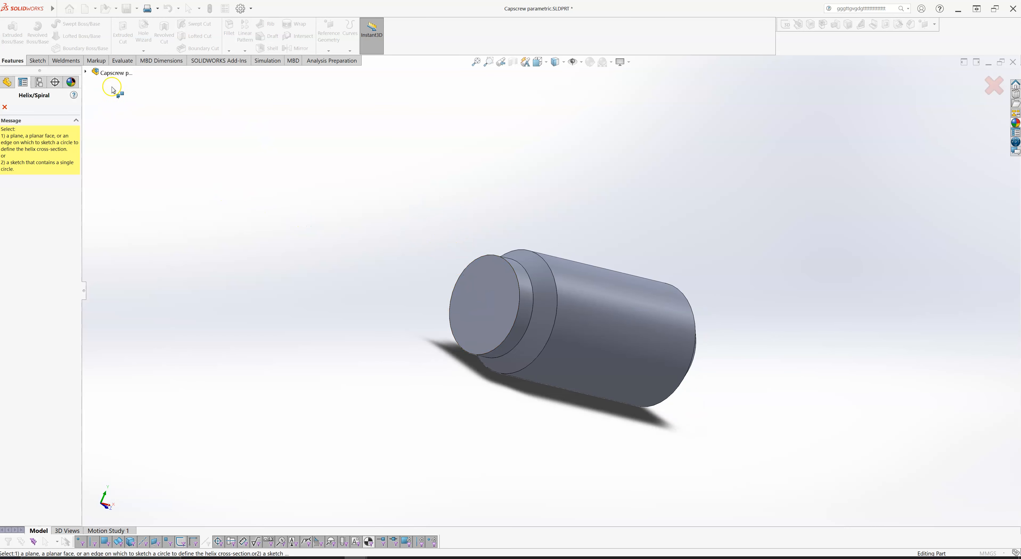
left_click(85, 72)
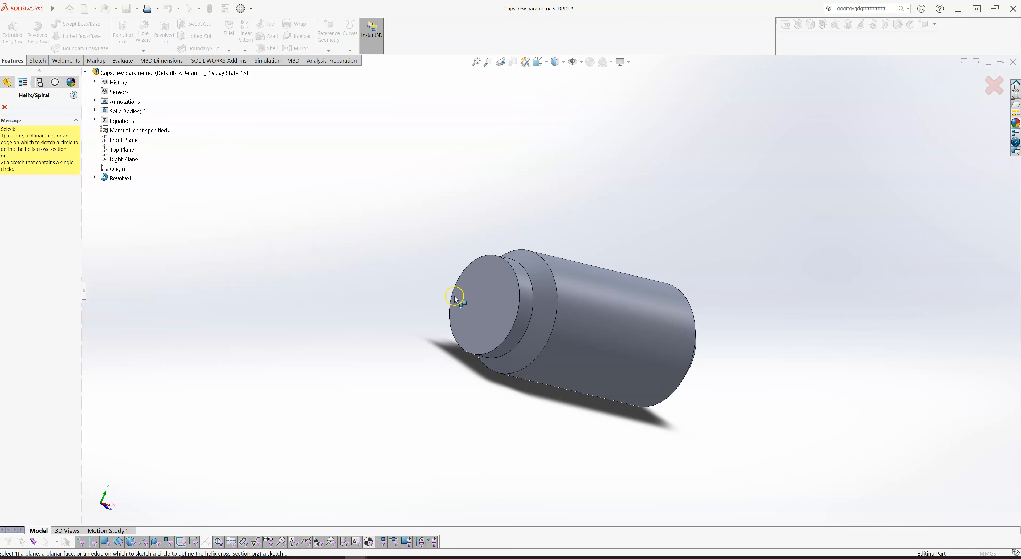
left_click(483, 299)
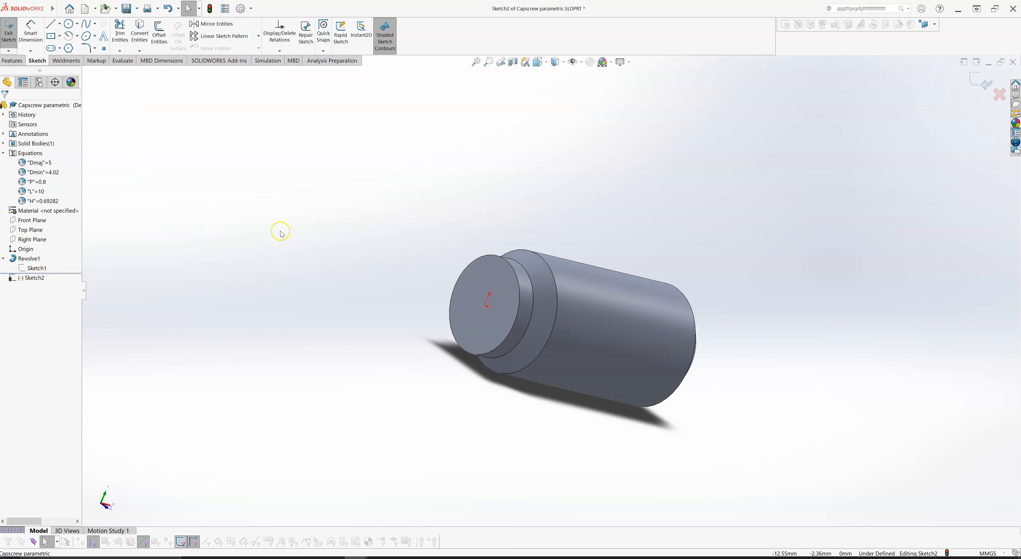
- Sketch a circle about 2.7 mm in diameter centred on the origin, viewing the sketch plane straight on
key("space")
left_click(159, 104)
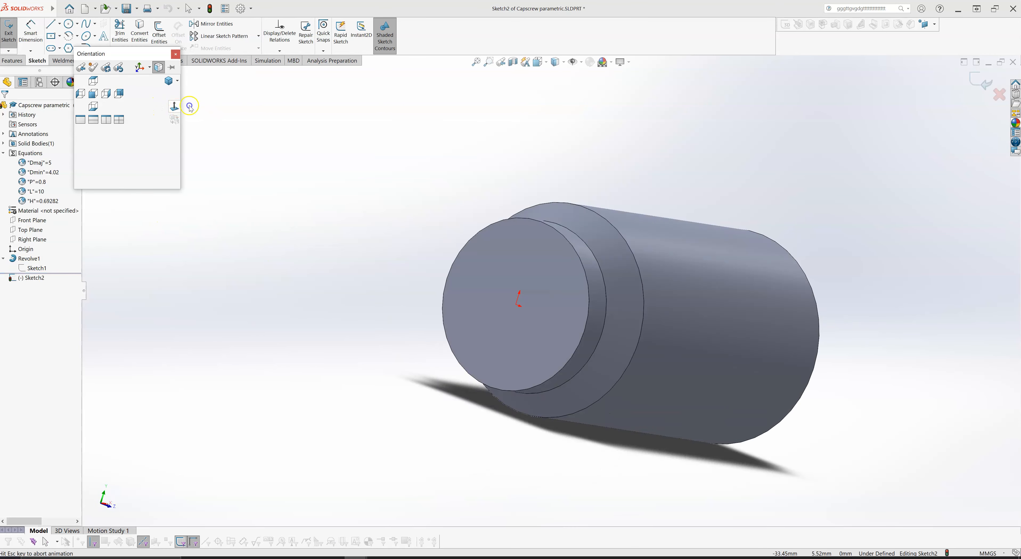
scroll(838, 280, "up", 1)
right_click_drag(774, 280, 808, 276)
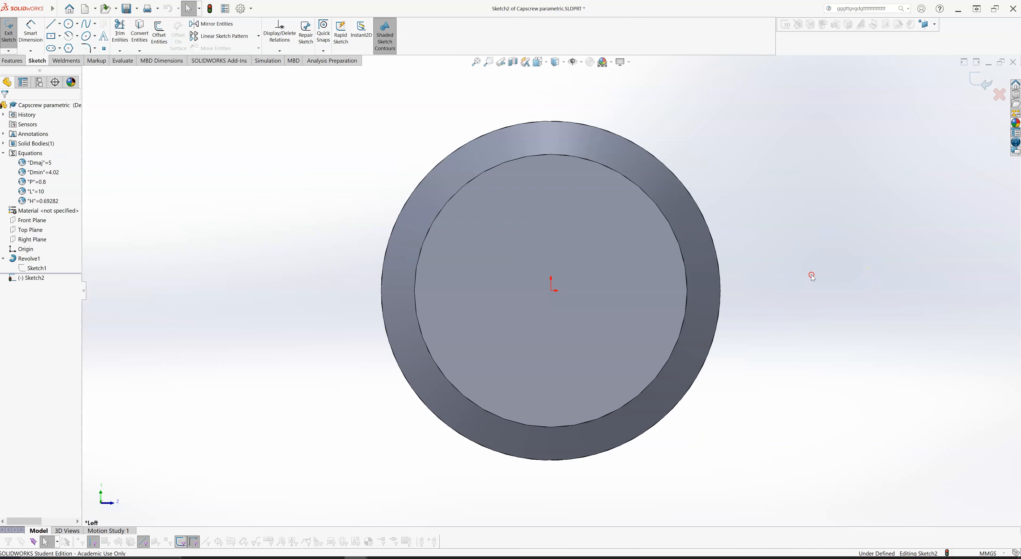
left_click(551, 289)
left_click(622, 234)
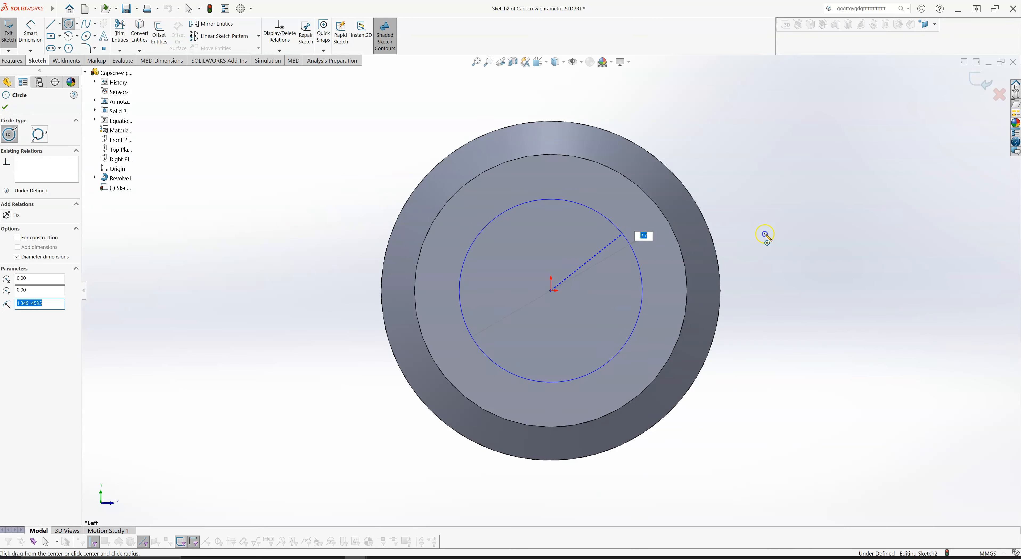
key("Return")
key("Escape")
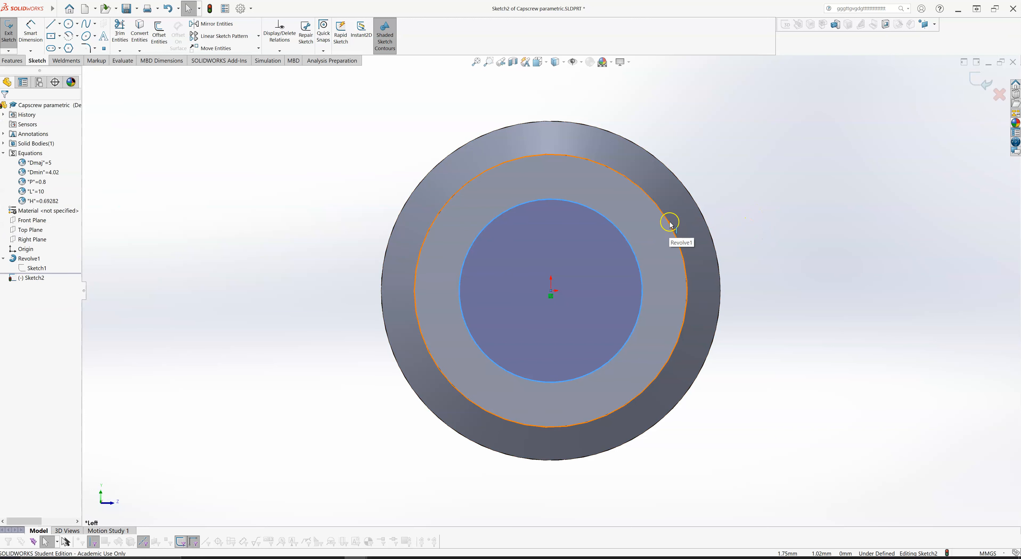
- Make the circle equal to the circular edge of the narrow end face and finish the sketch
left_click(630, 245)
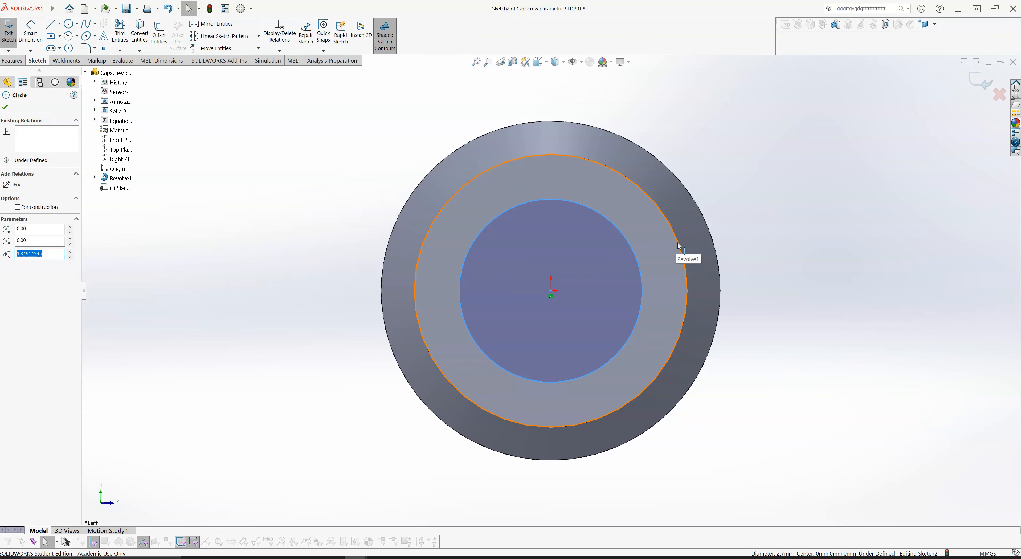
left_click(679, 246)
left_click(631, 248, "ctrl")
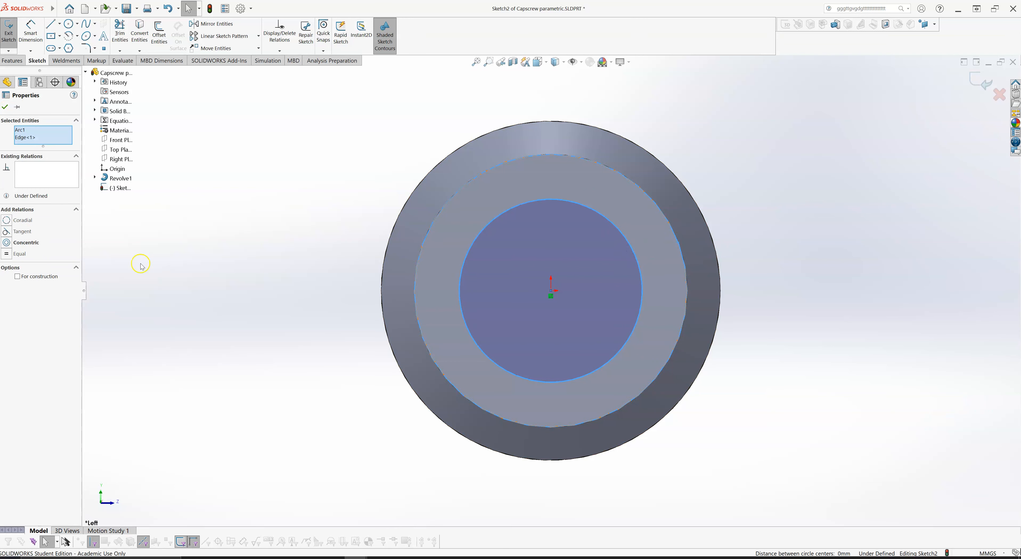
left_click(8, 254)
left_click(243, 215)
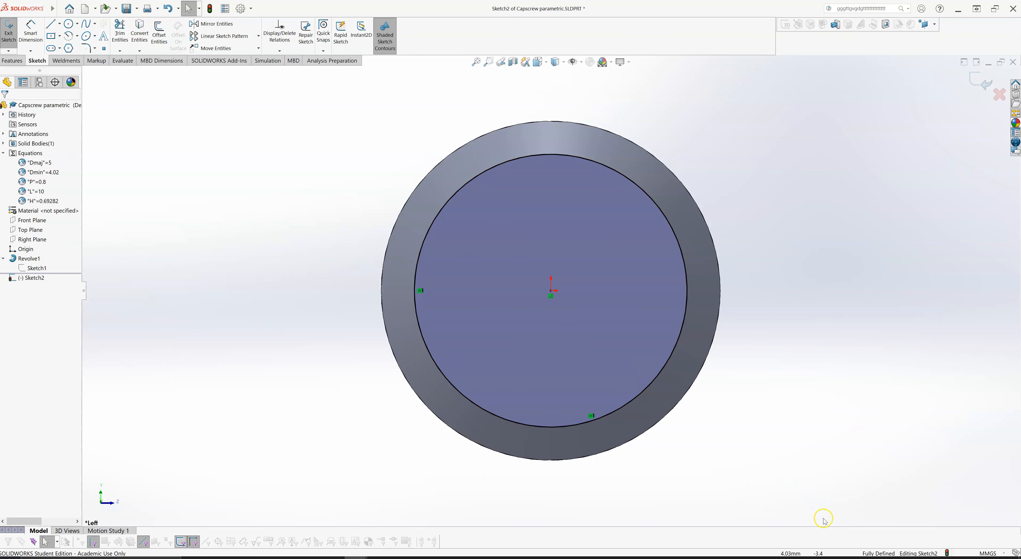
left_click(980, 82)
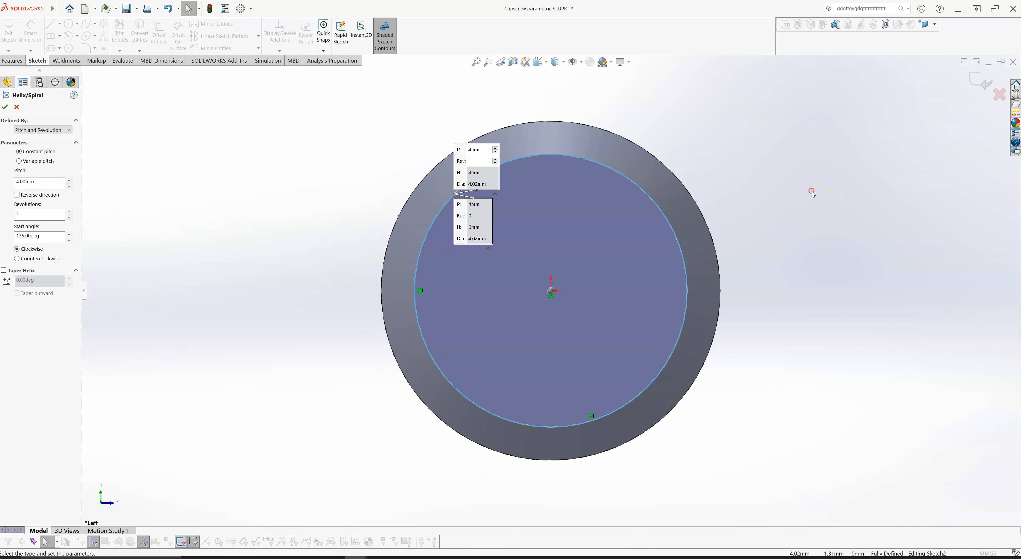
- Define the helix by Height and Pitch and set its height to 10 mm
middle_click_drag(811, 191, 796, 200)
scroll(512, 282, "up", 3)
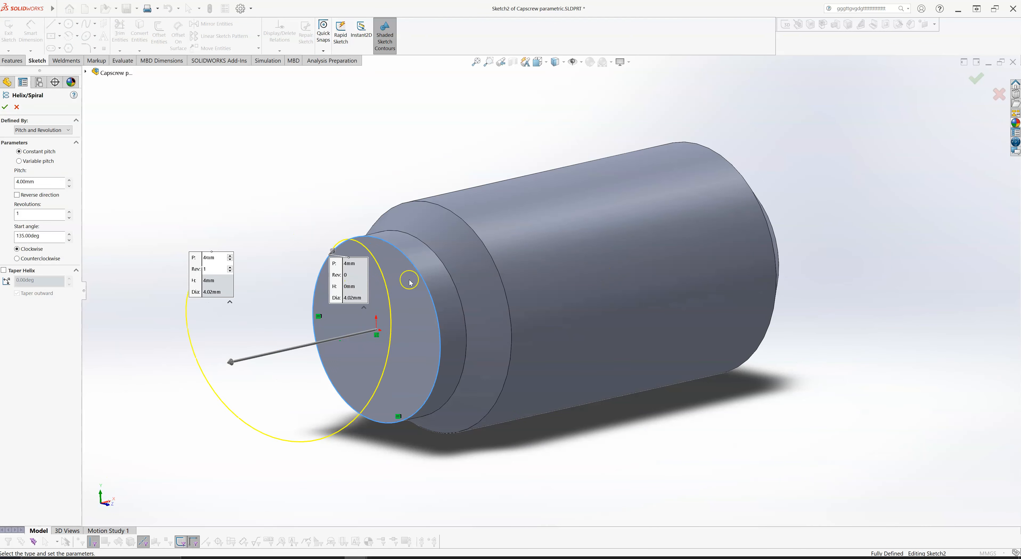
middle_click_drag(212, 134, 107, 146)
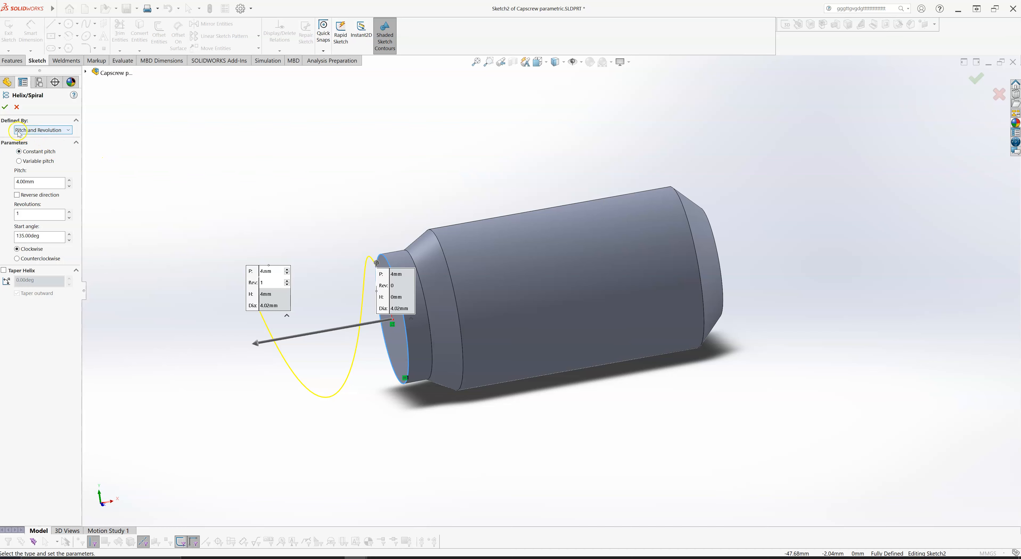
left_click(42, 131)
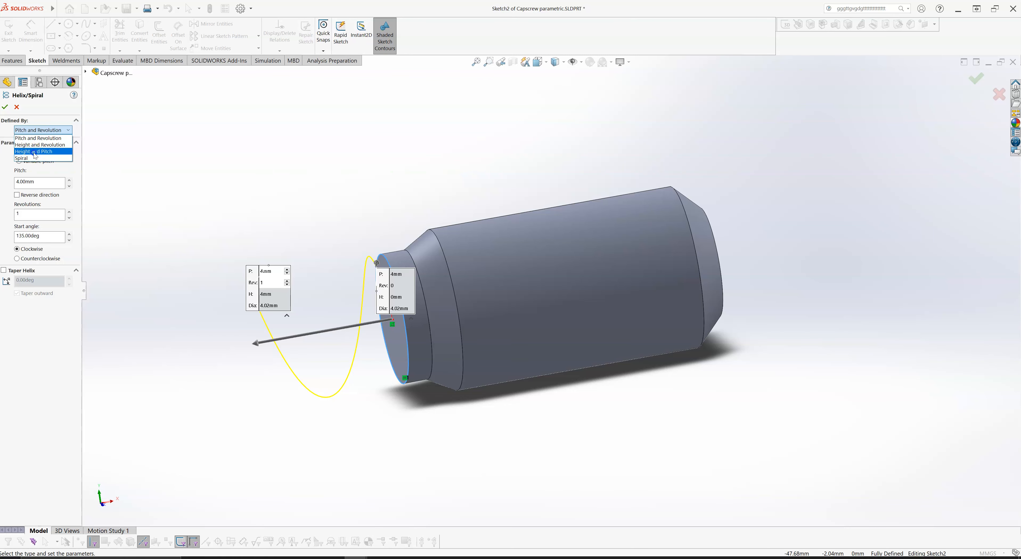
left_click(34, 152)
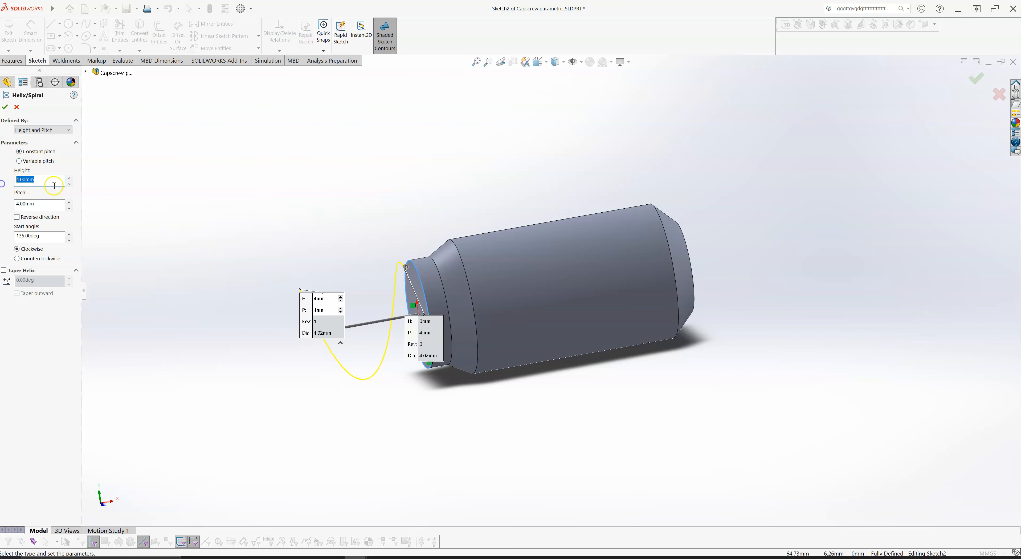
type("10")
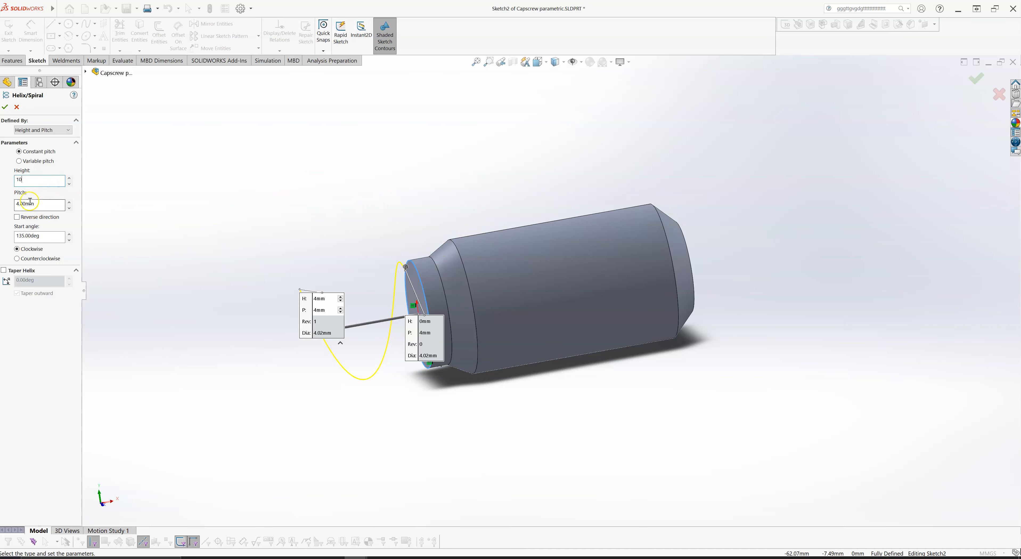
- Set the helix's constant pitch to 0.8 mm
left_click(45, 205)
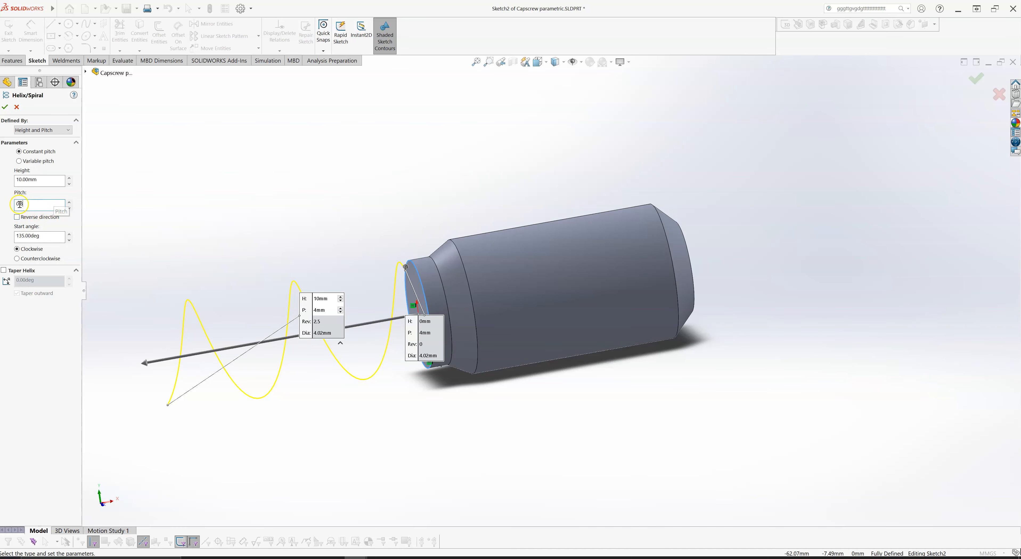
key("BackSpace")
key("BackSpace")
key("Return")
left_click(61, 205)
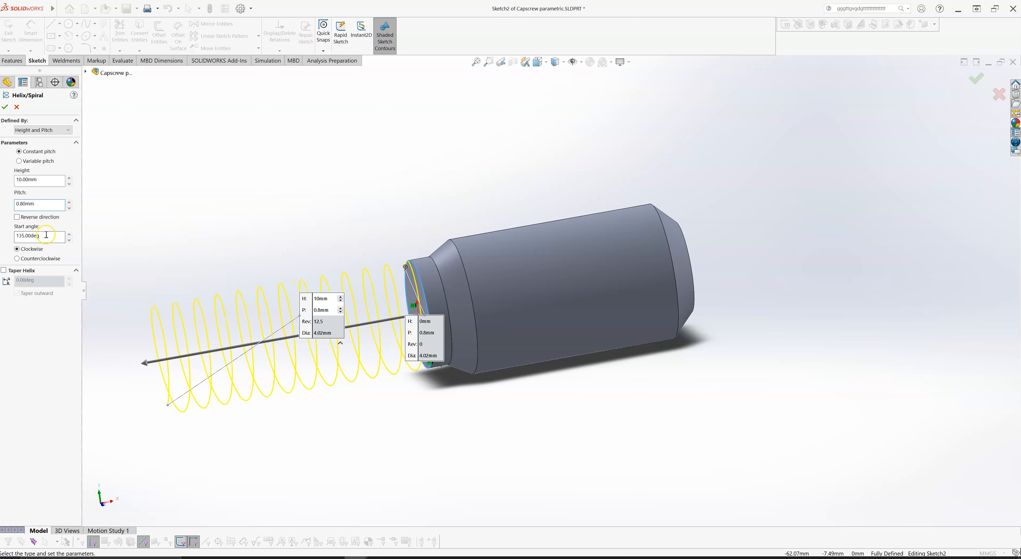
- Set the helix's start angle to 90 degrees
scroll(412, 216, "down", 3)
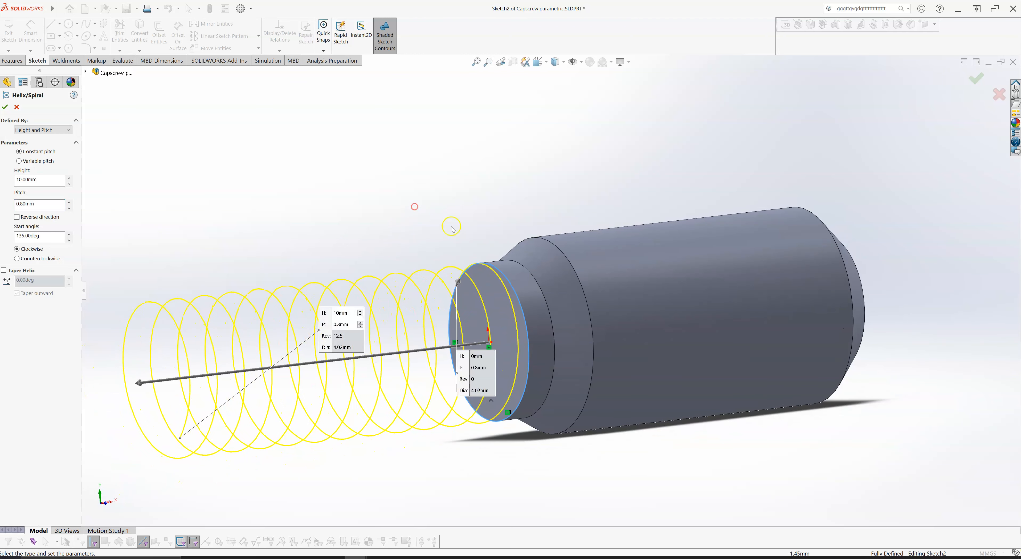
scroll(453, 229, "down", 4)
mouse_move(465, 215)
middle_mouse_down()
mouse_move(493, 203)
mouse_move(492, 212)
mouse_move(461, 211)
middle_mouse_up()
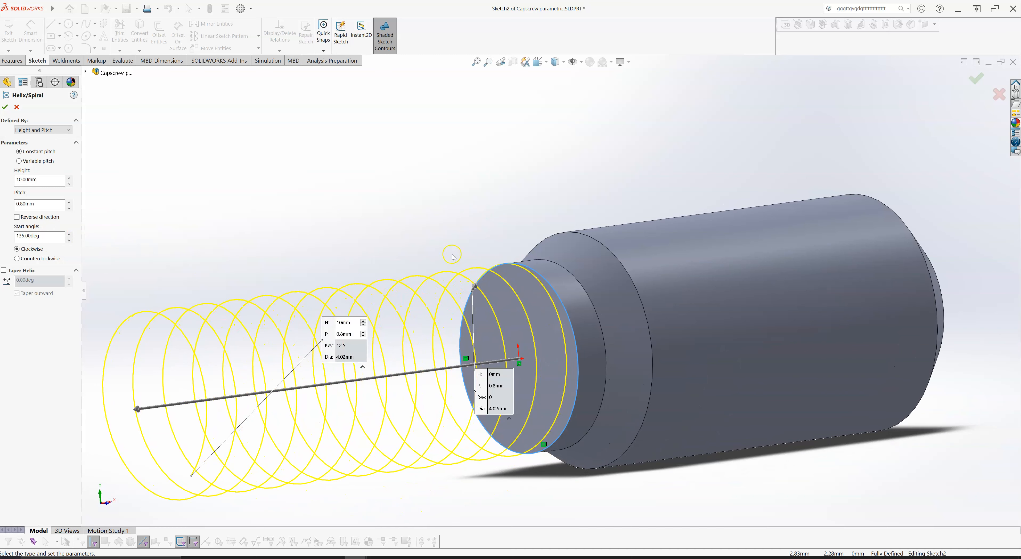
double_click(41, 236)
type("96")
key("Return")
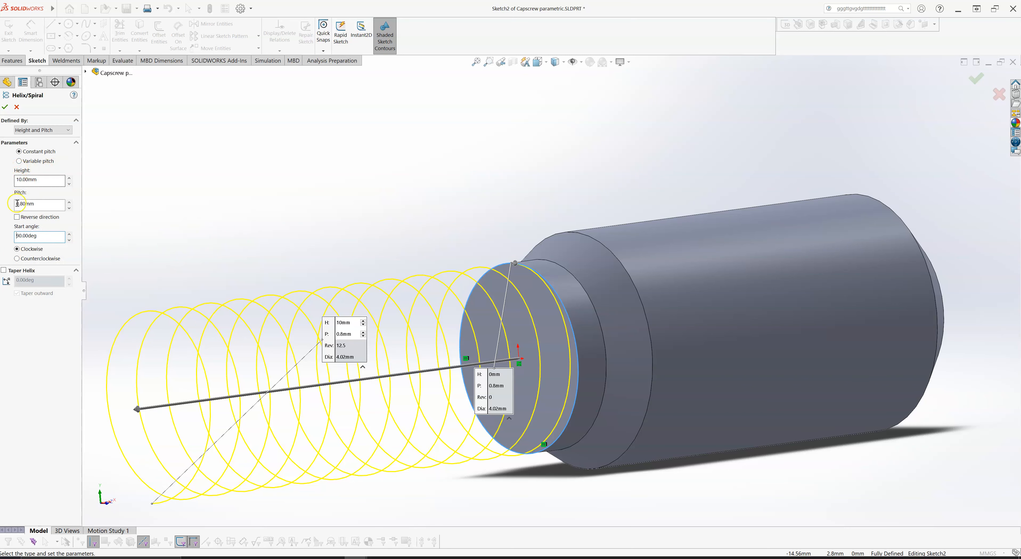
- Reverse the helix direction so it runs along the shank and finish the helix
left_click(17, 217)
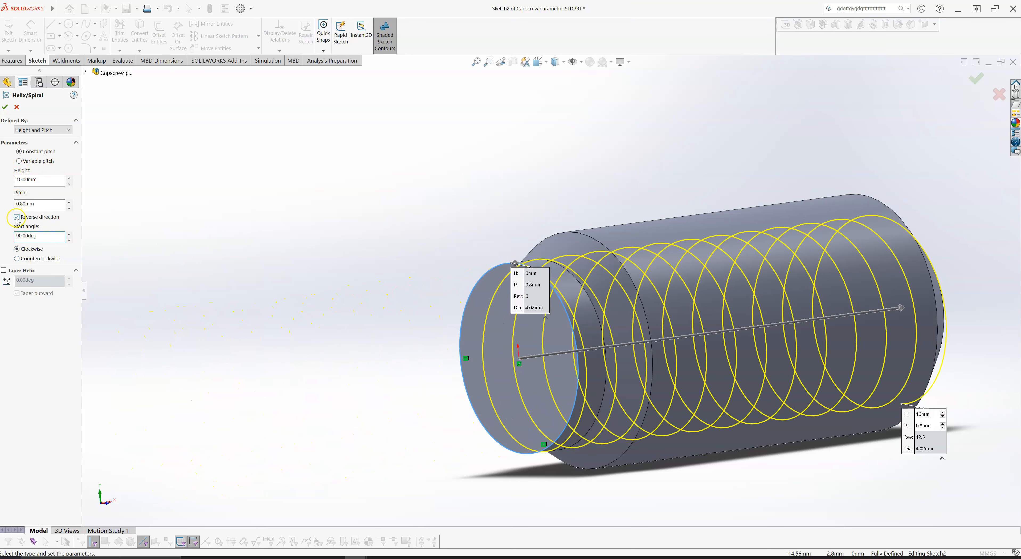
scroll(396, 158, "up", 3)
middle_click_drag(457, 142, 435, 149)
middle_click_drag(445, 187, 453, 189)
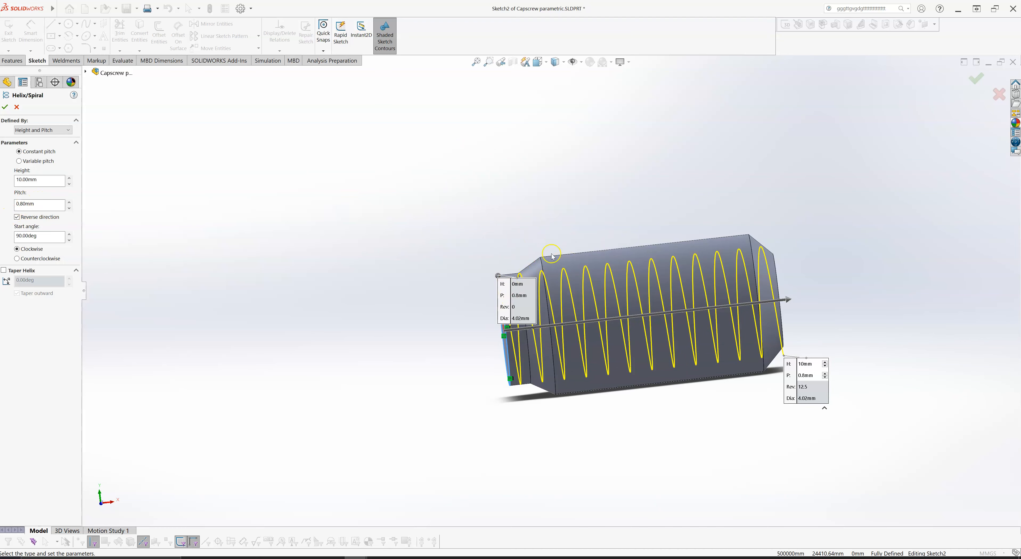
left_click(975, 81)
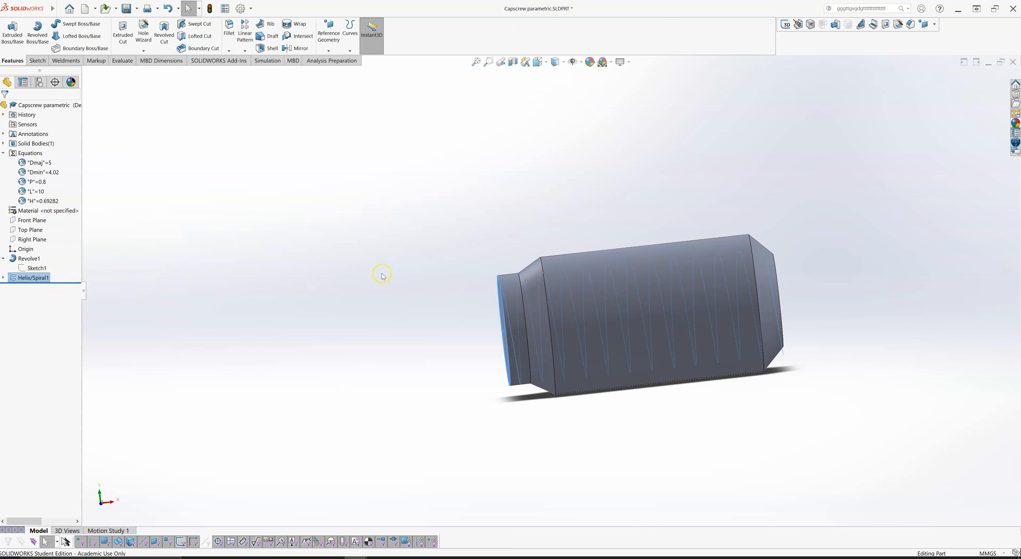
- Show the helix's dimensions and move the pitch dimension clear of the part, above the narrow end
left_click(511, 302)
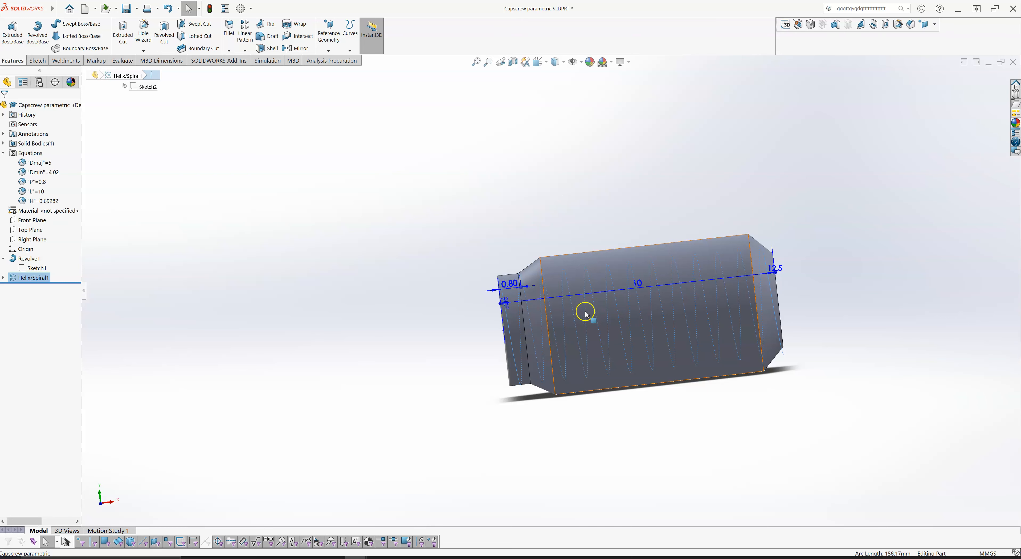
left_click(510, 262)
left_click(512, 246)
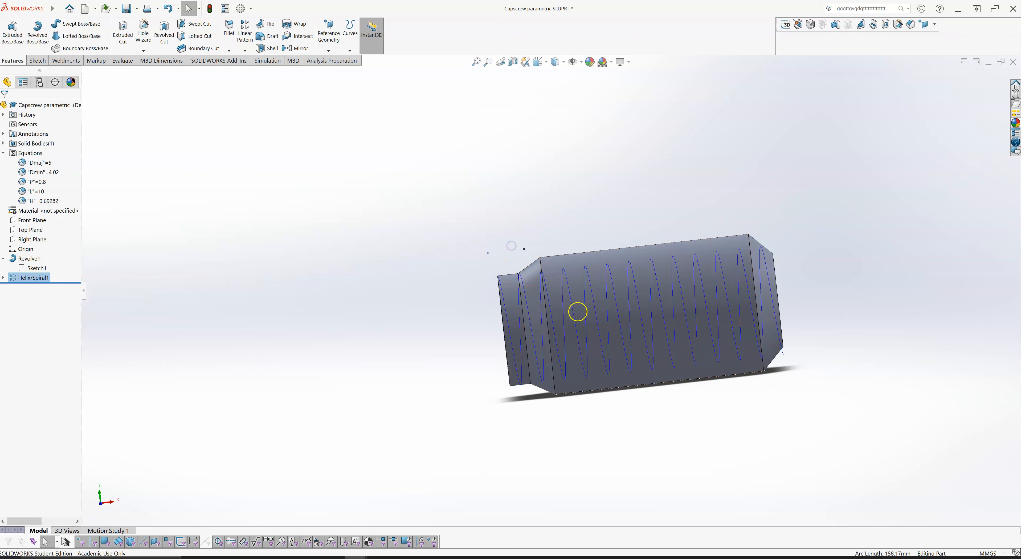
- Link the helix's height dimension to the global variable L with an equation
left_click(594, 308)
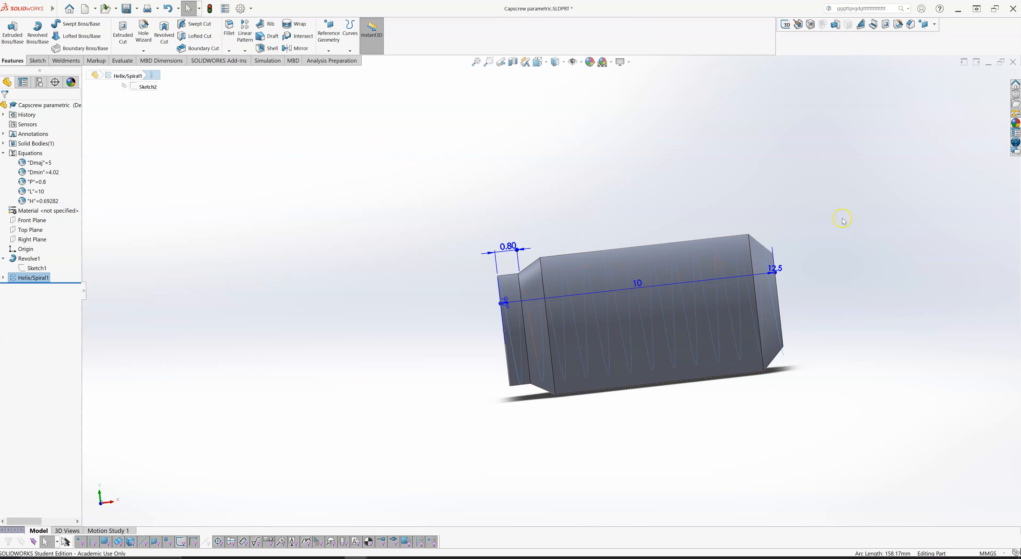
left_click(642, 282)
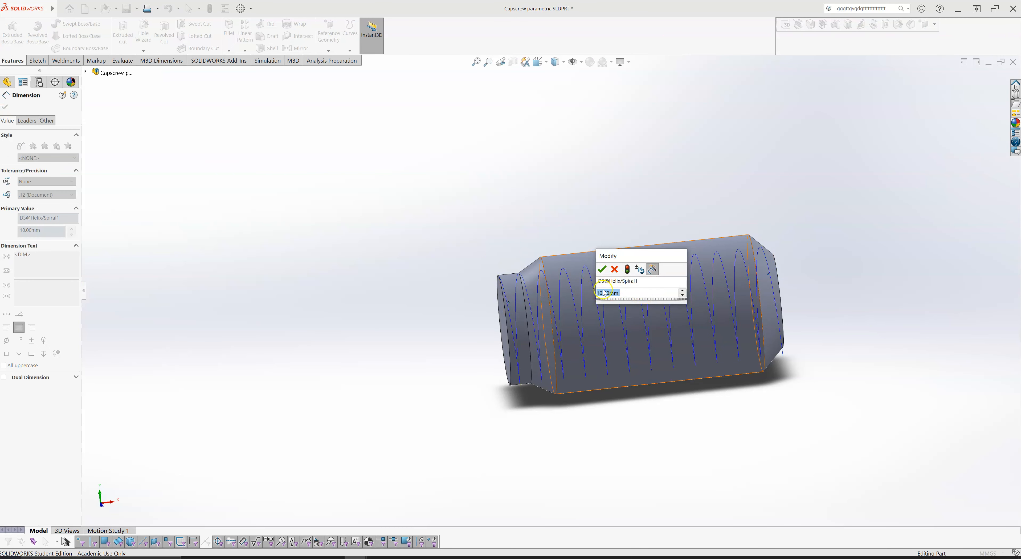
type("=")
left_click(618, 293)
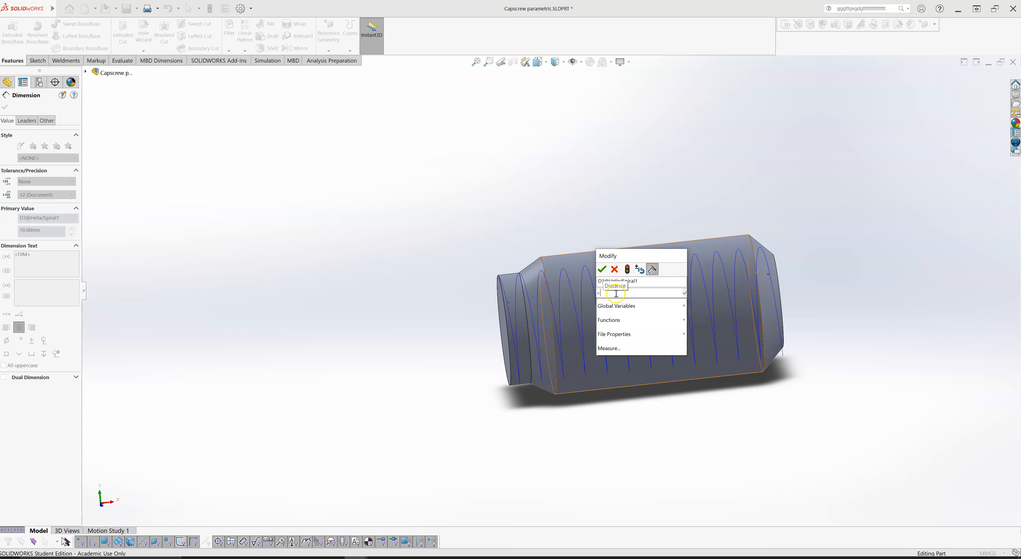
mouse_move(615, 306)
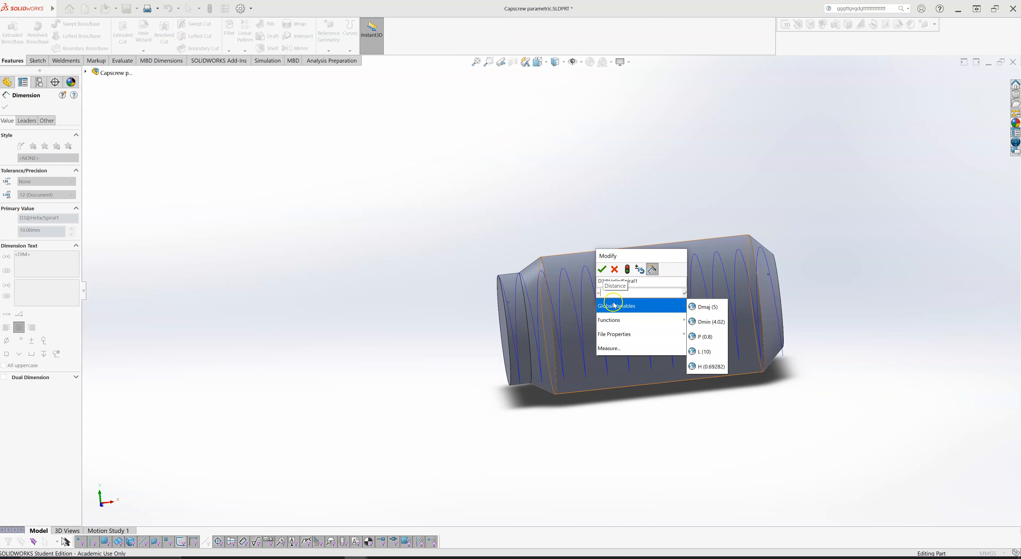
left_click(704, 352)
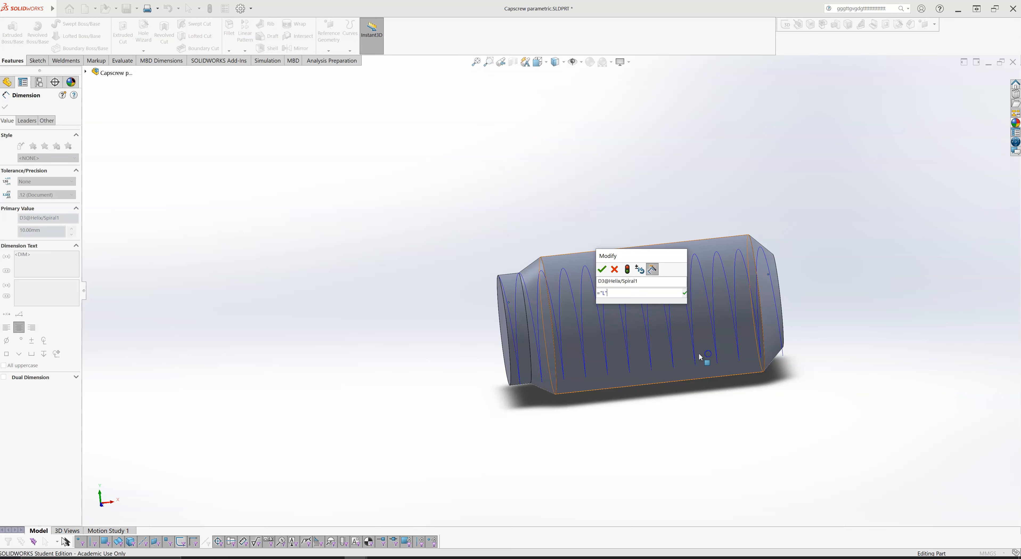
left_click(681, 294)
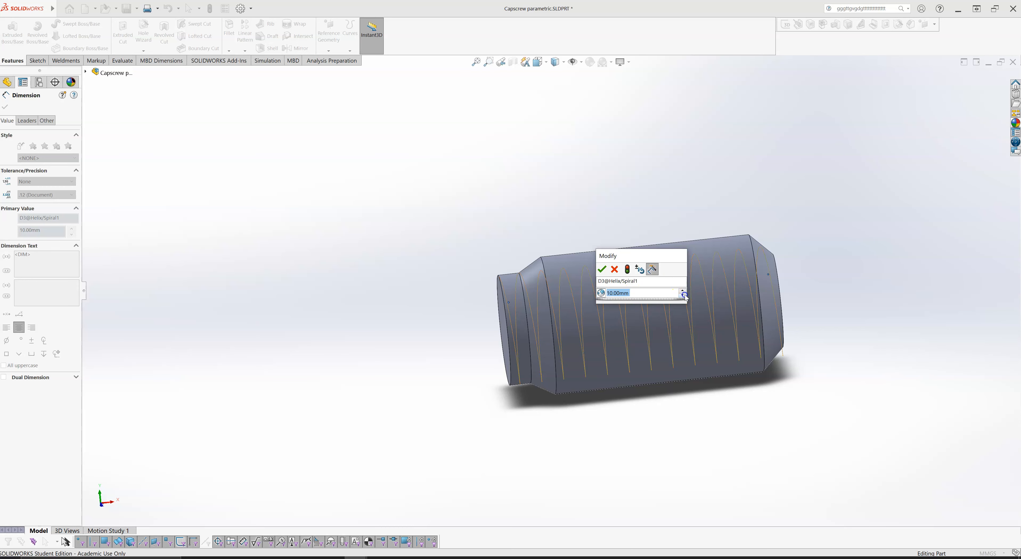
left_click(602, 269)
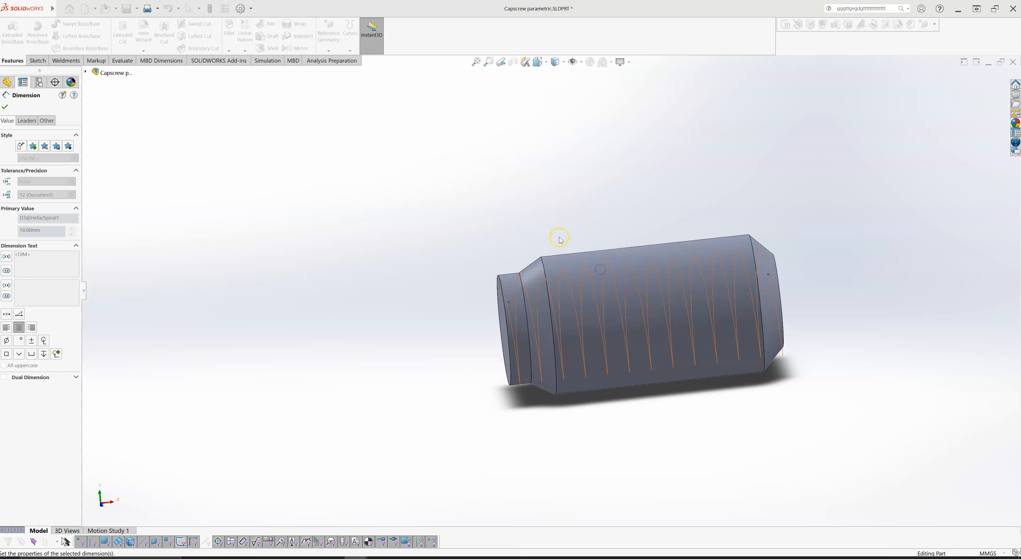
- Link the helix's pitch dimension to the global variable P with an equation and clear the selection
left_click(571, 291)
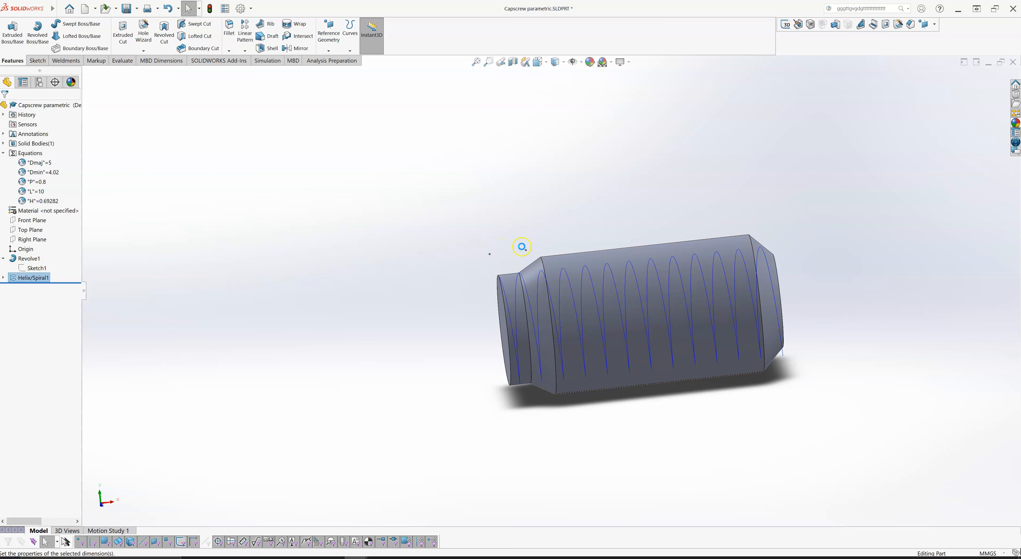
double_click(513, 249)
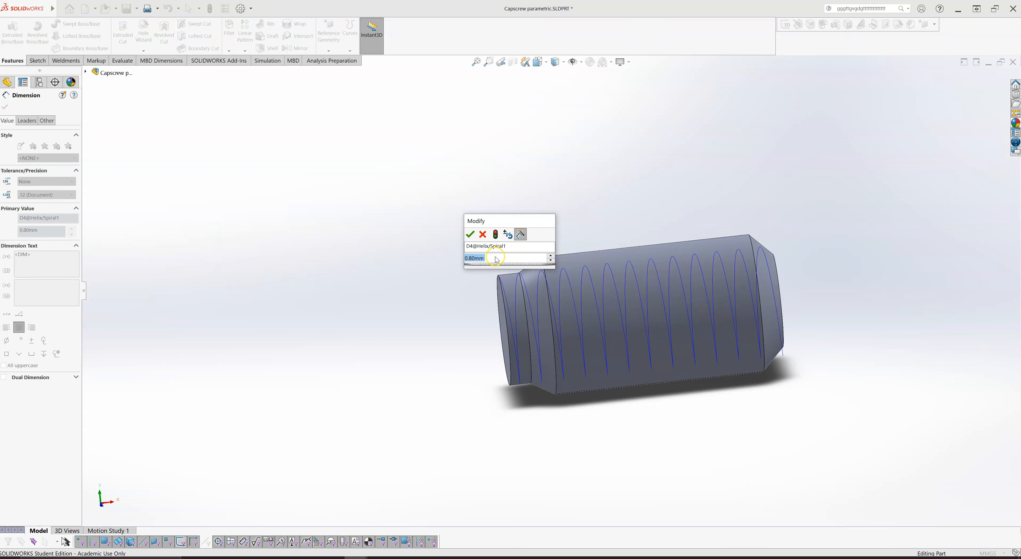
type("=")
mouse_move(544, 274)
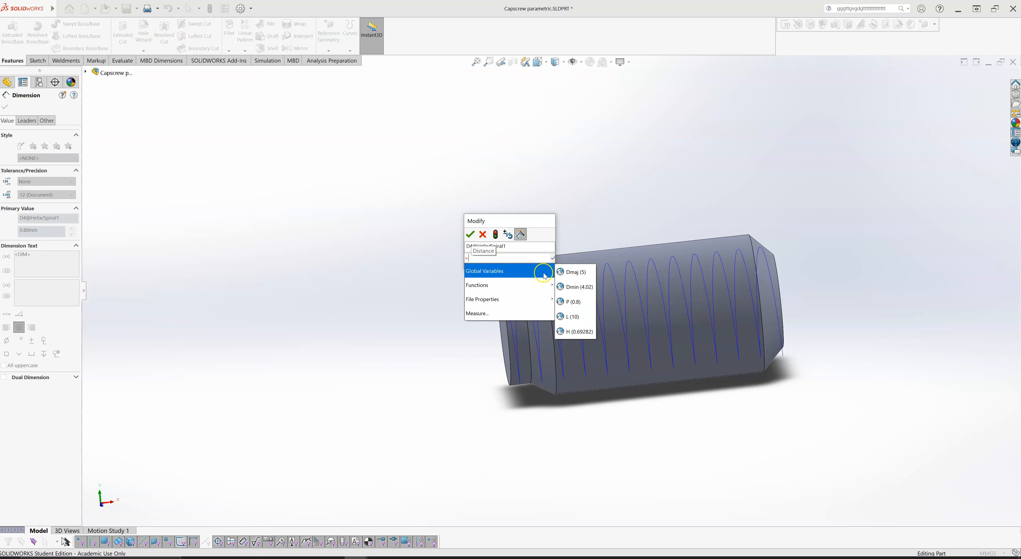
left_click(578, 301)
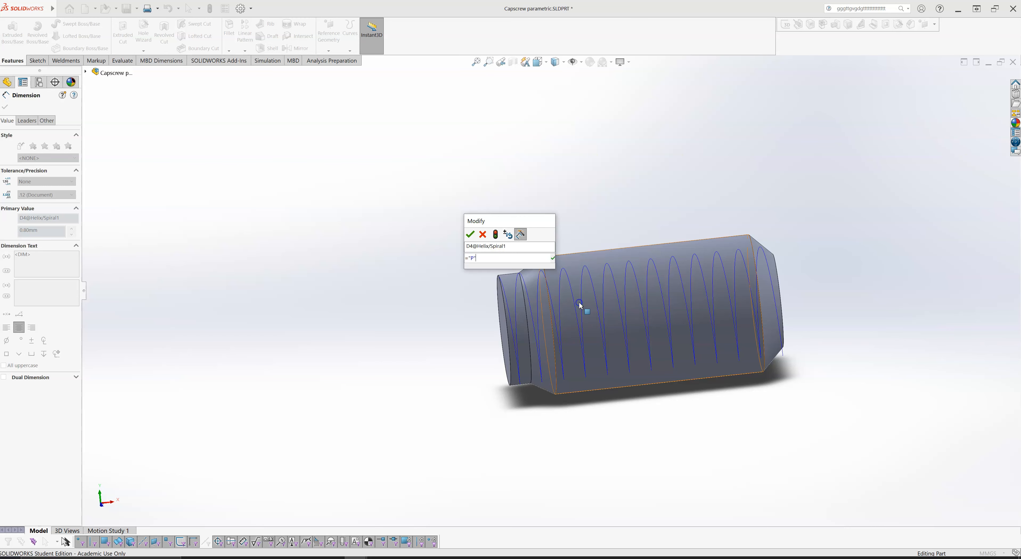
left_click(470, 234)
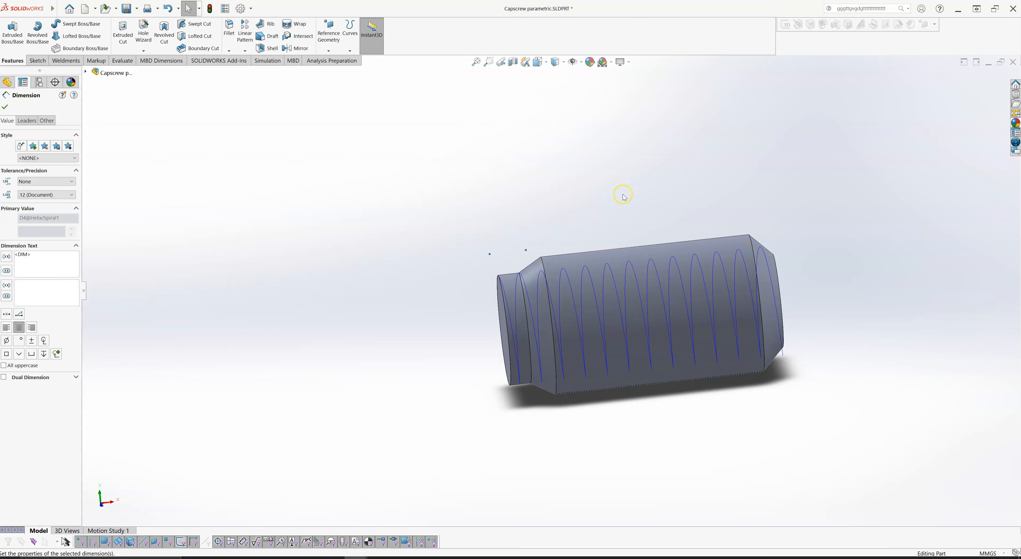
left_click(593, 187)
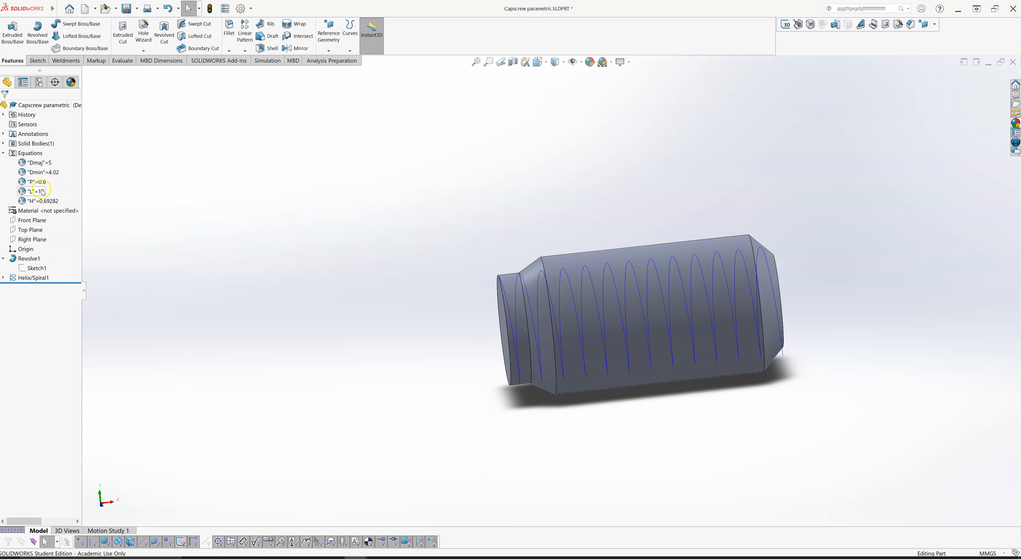
left_click(236, 190)
left_click(264, 224)
- Start a new sketch on the Front Plane
left_click(38, 62)
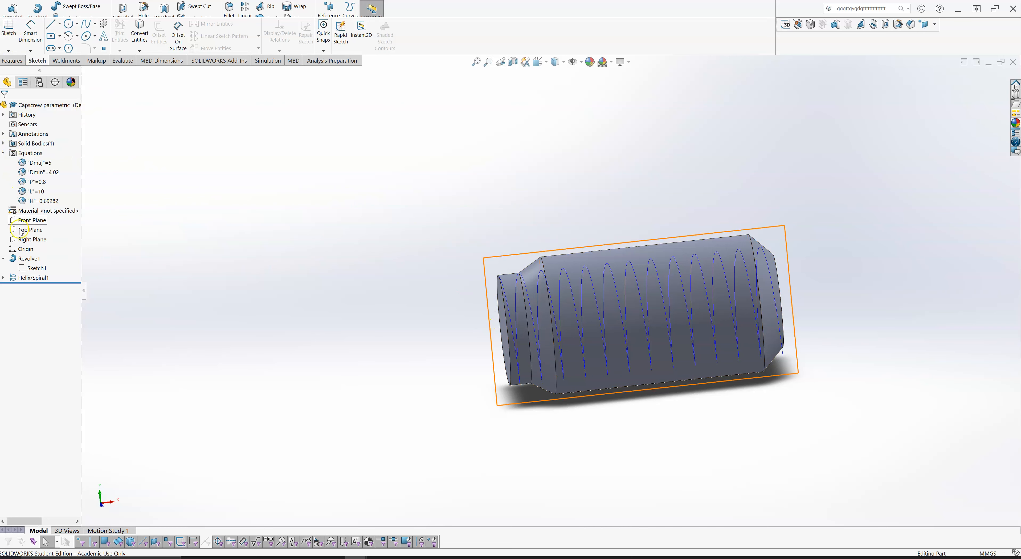
left_click(24, 223)
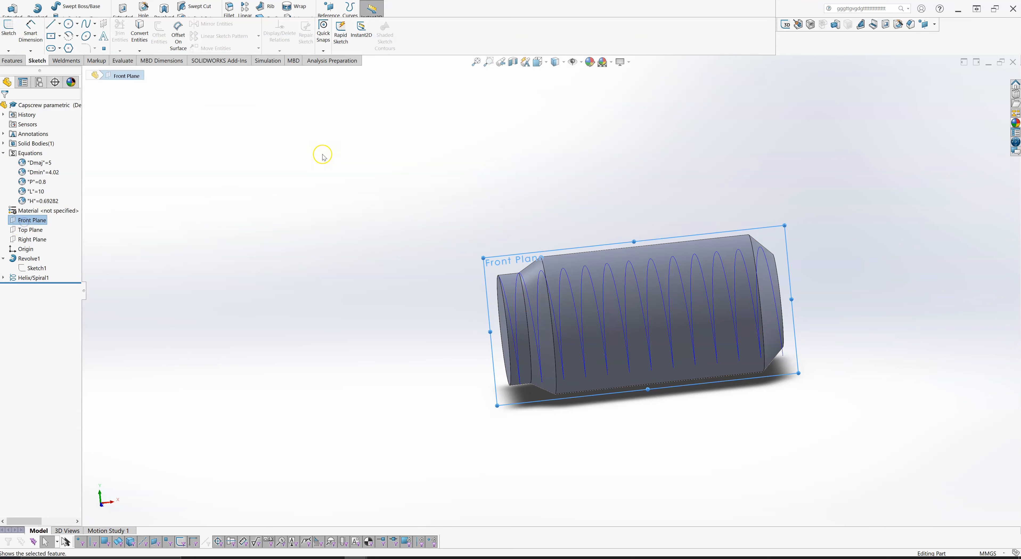
left_click(8, 34)
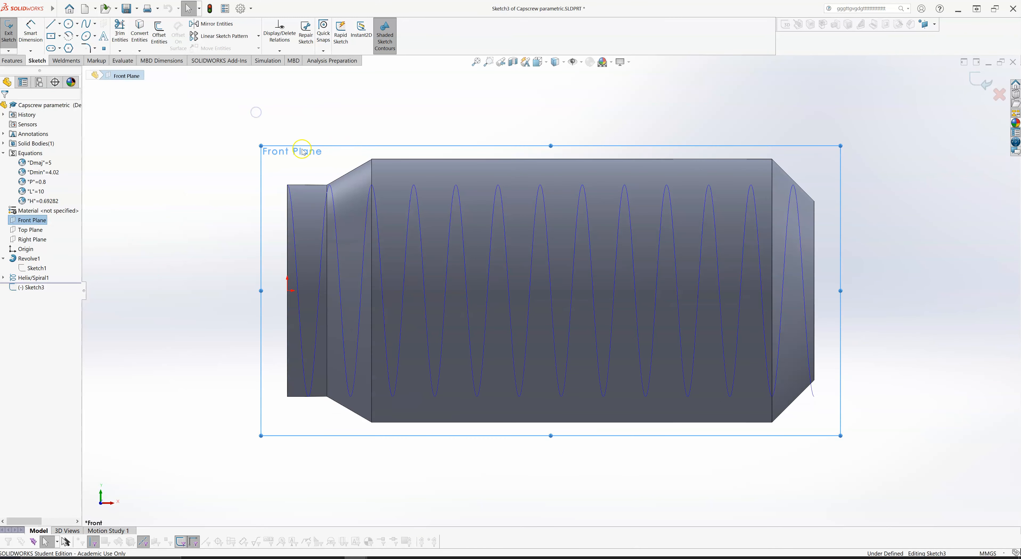
- Sketch a closed four-line trapezoid with its short base on the narrow end's upper edge and its wide side about 0.85 mm long above
scroll(312, 183, "down", 5)
scroll(198, 87, "down", 1)
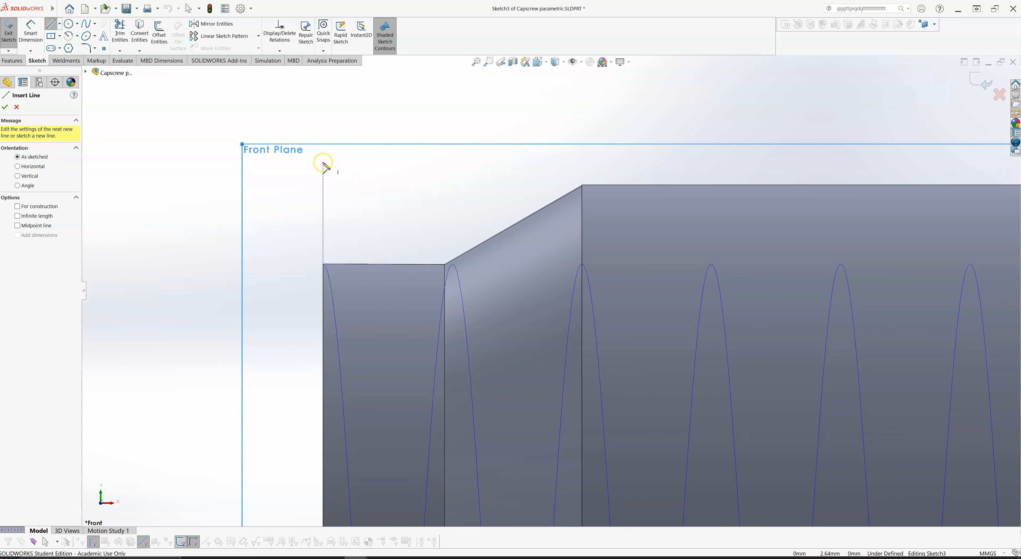
left_click(337, 167)
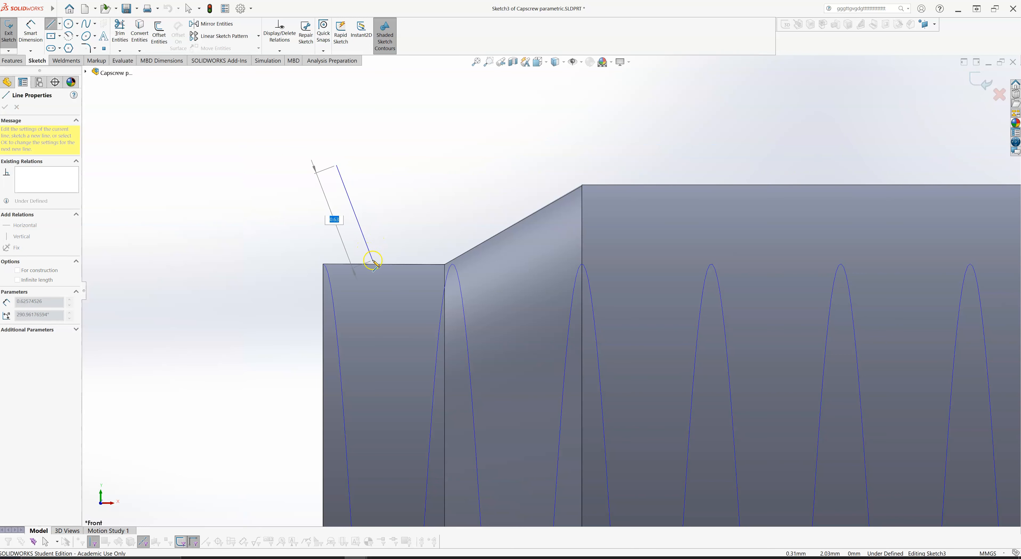
left_click(374, 264)
left_click(415, 262)
left_click(473, 160)
left_click(336, 165)
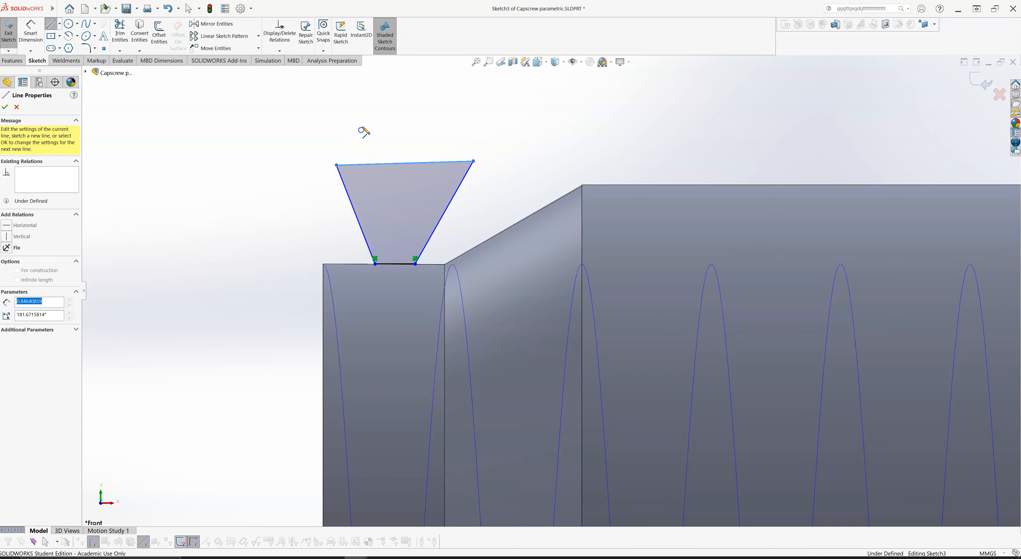
key("Escape")
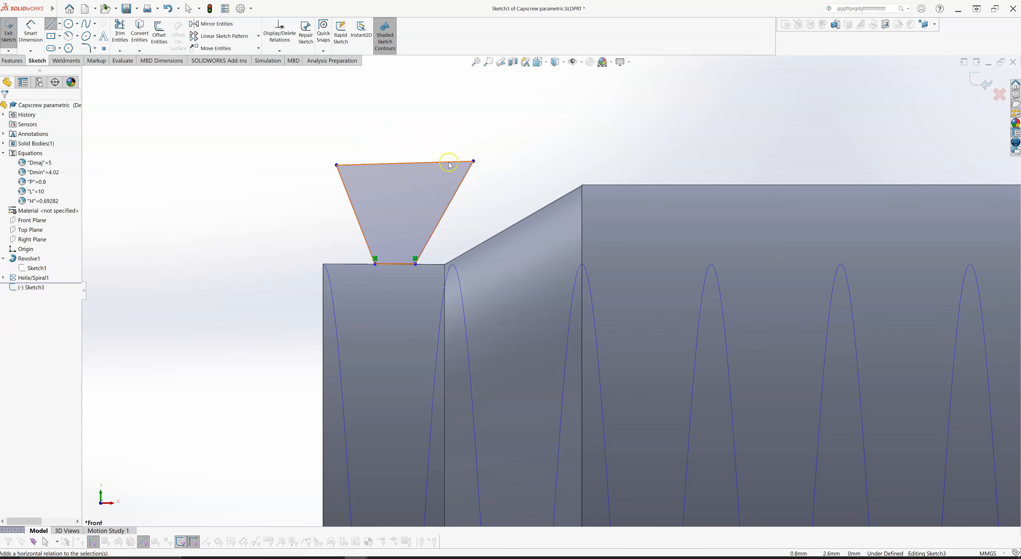
key("Escape")
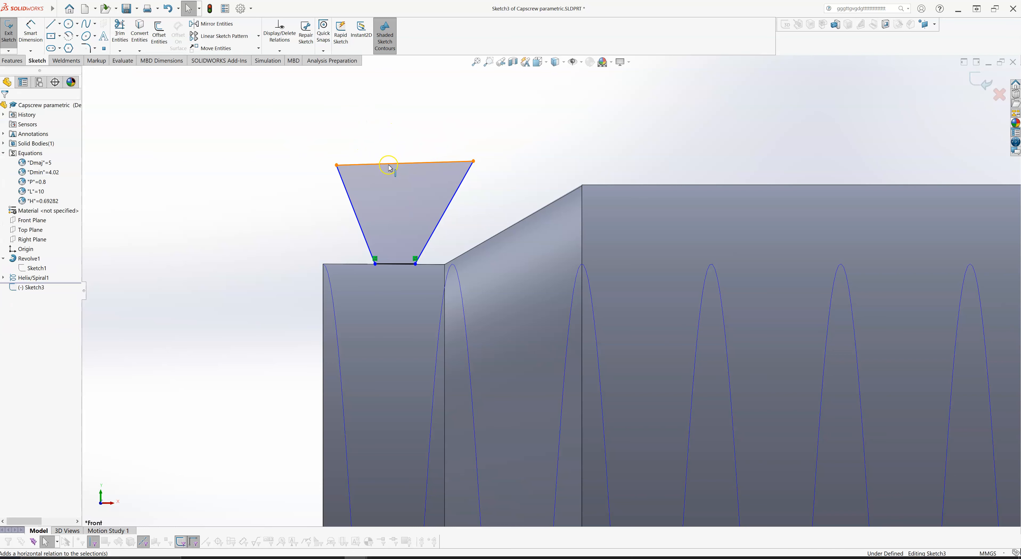
- Make the trapezoid's wide upper side horizontal
left_click(391, 163)
left_click(408, 139)
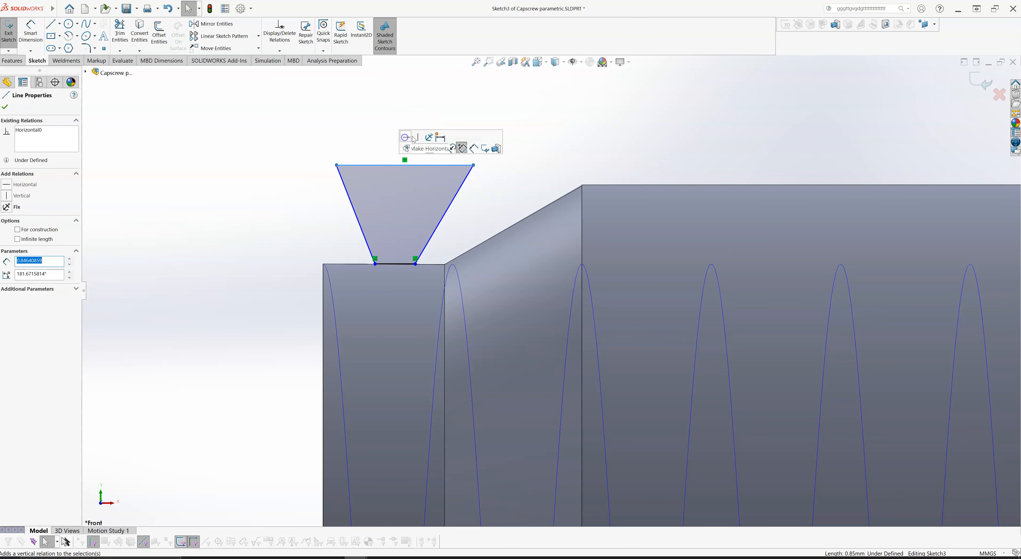
left_click(341, 124)
- Dimension the angle between the trapezoid's left slanted side and the narrow end's upper edge as 60 degrees
right_click_drag(261, 224, 260, 182)
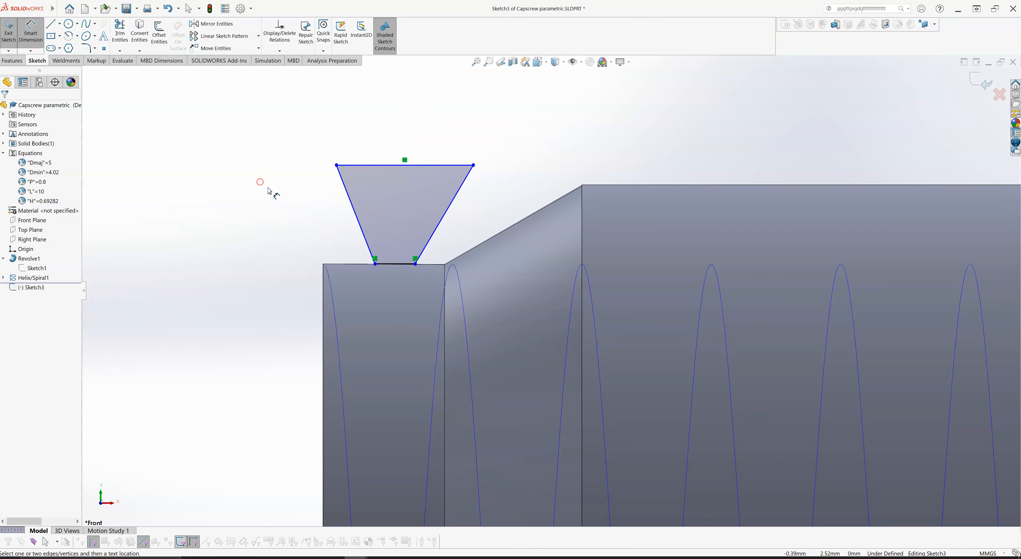
left_click(346, 264)
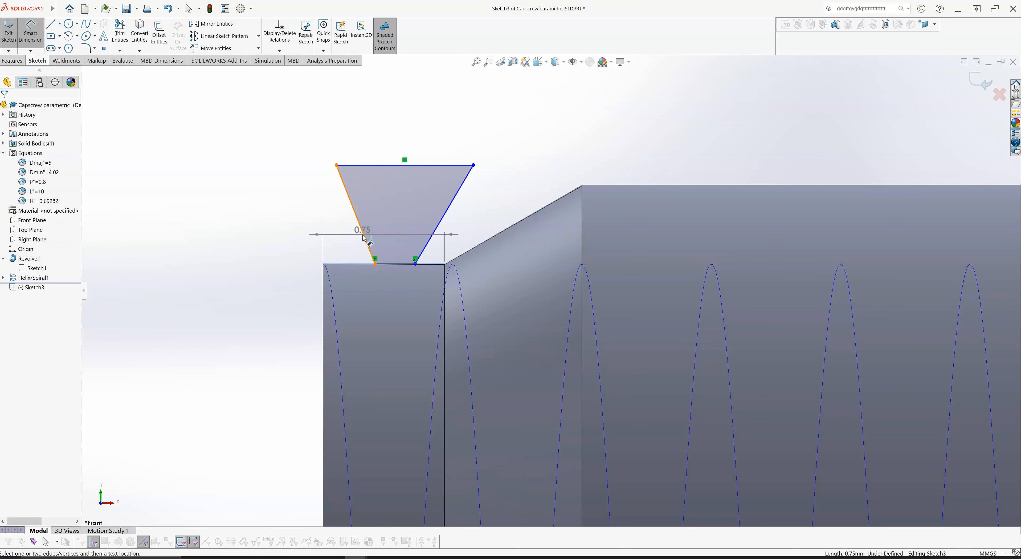
left_click(361, 233)
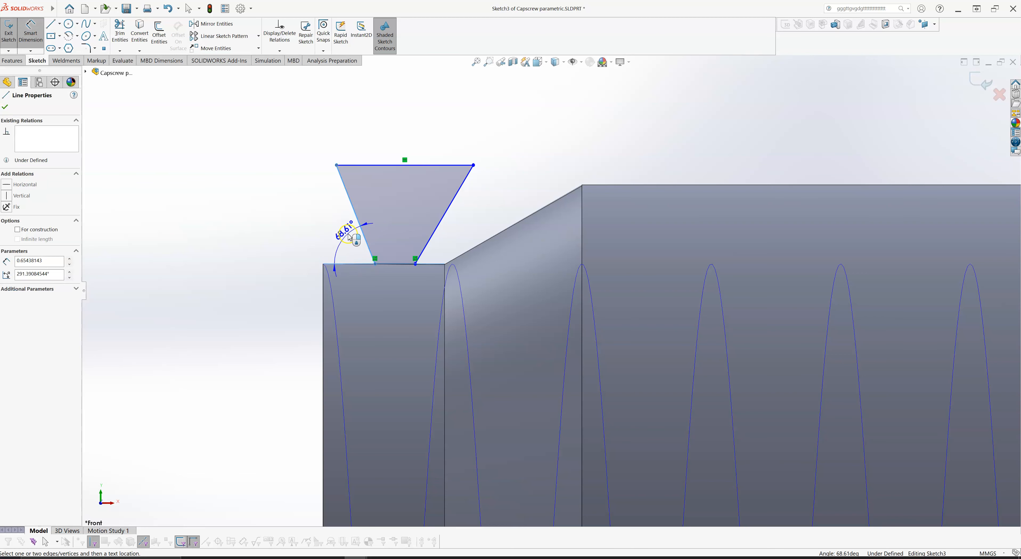
left_click(350, 239)
type("60")
key("Return")
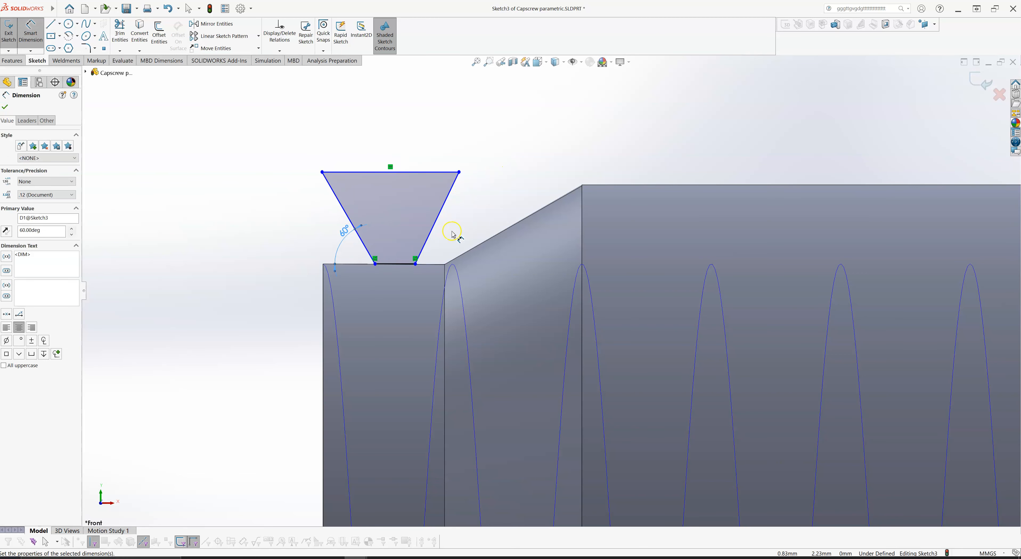
- Dimension the angle between the trapezoid's right slanted side and the narrow end's upper edge as 60 degrees
left_click(437, 229)
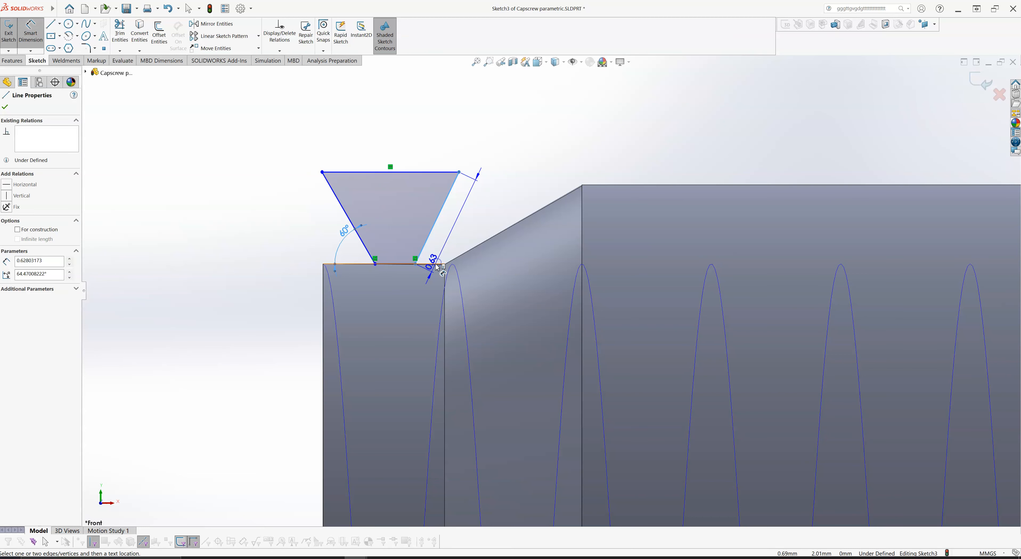
left_click(502, 247)
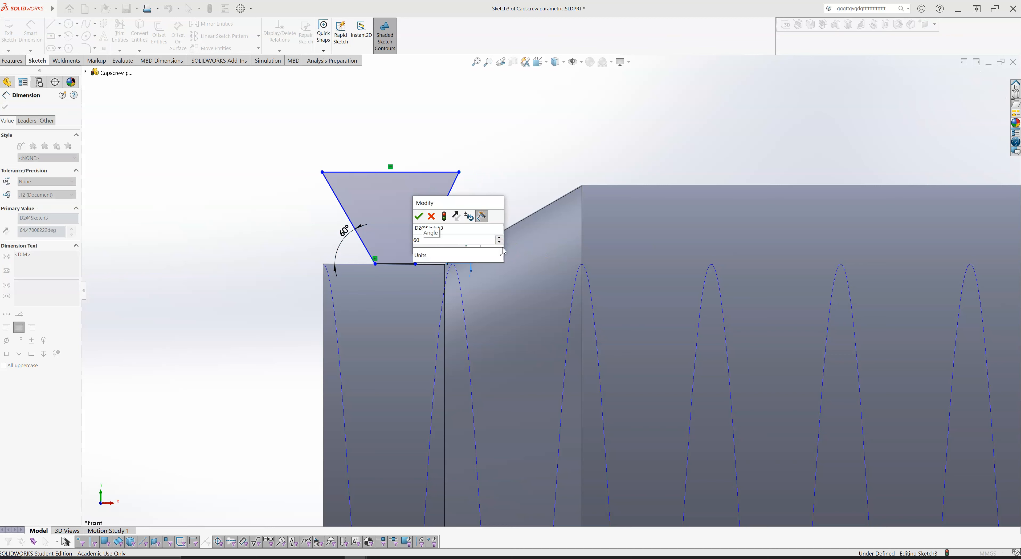
type("60")
key("Return")
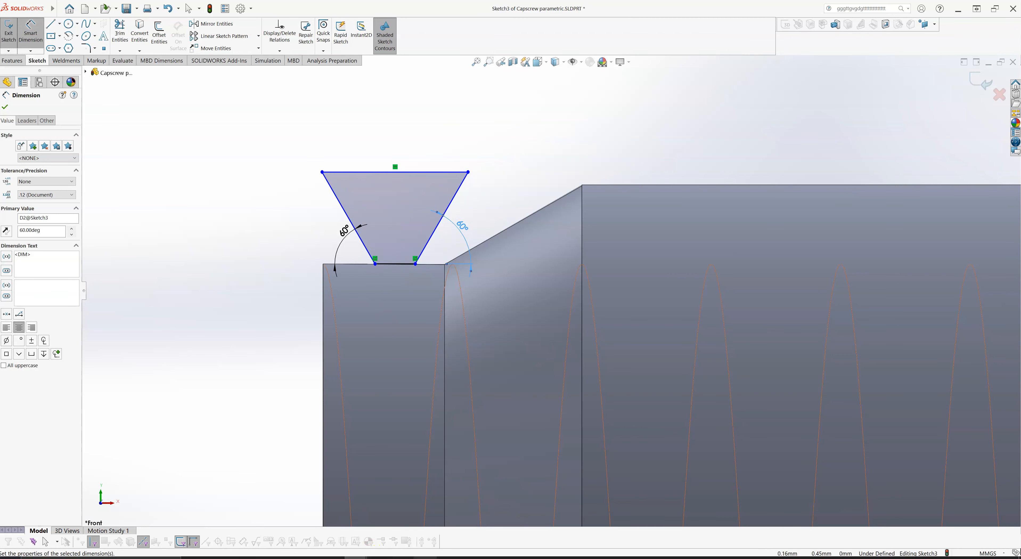
- Switch to M5x0.8_capscrew.pdf in the browser, examine the thread profile proportions and reference sketch dimensions, and return to the SOLIDWORKS sketch
left_click(239, 557)
left_click(386, 524)
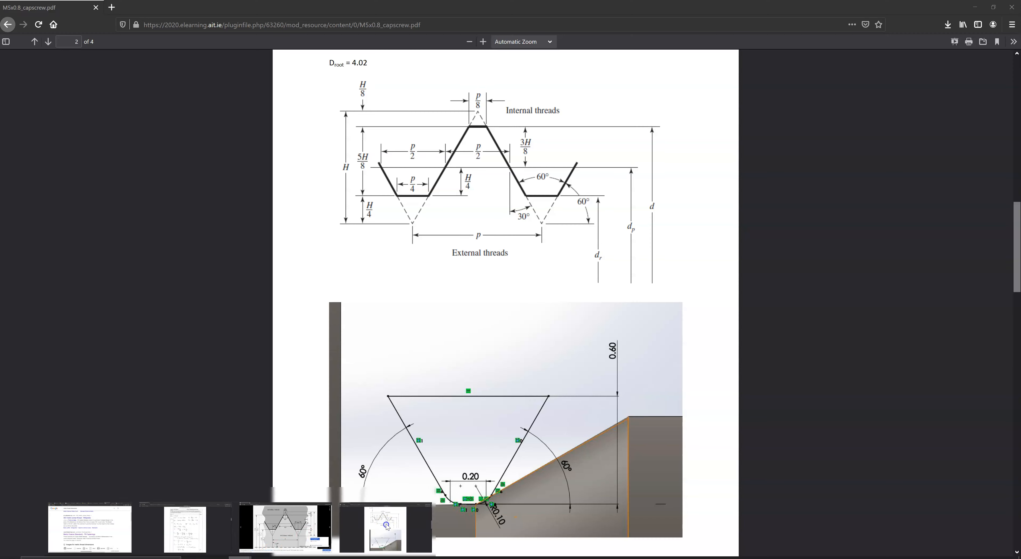
scroll(436, 428, "down", 2)
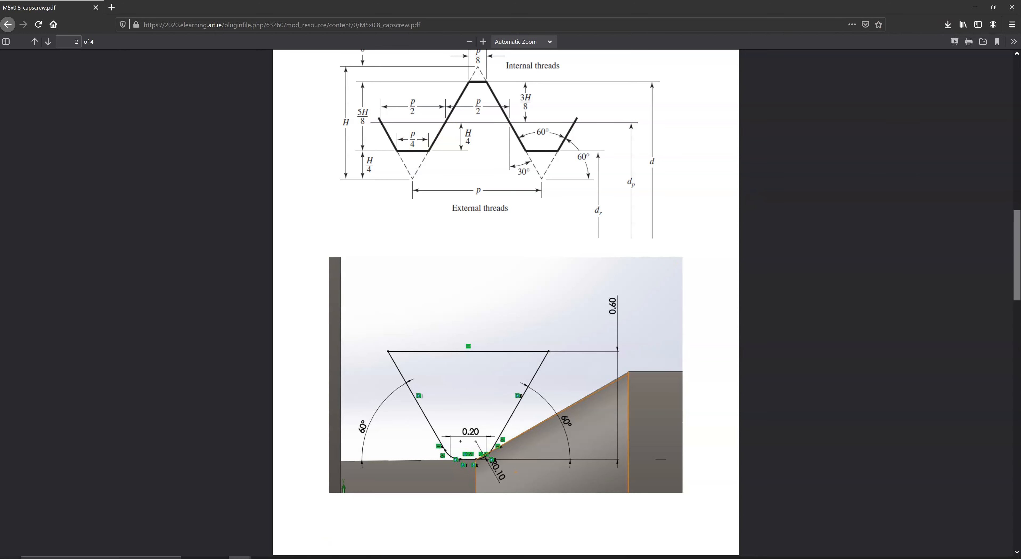
left_click(335, 546)
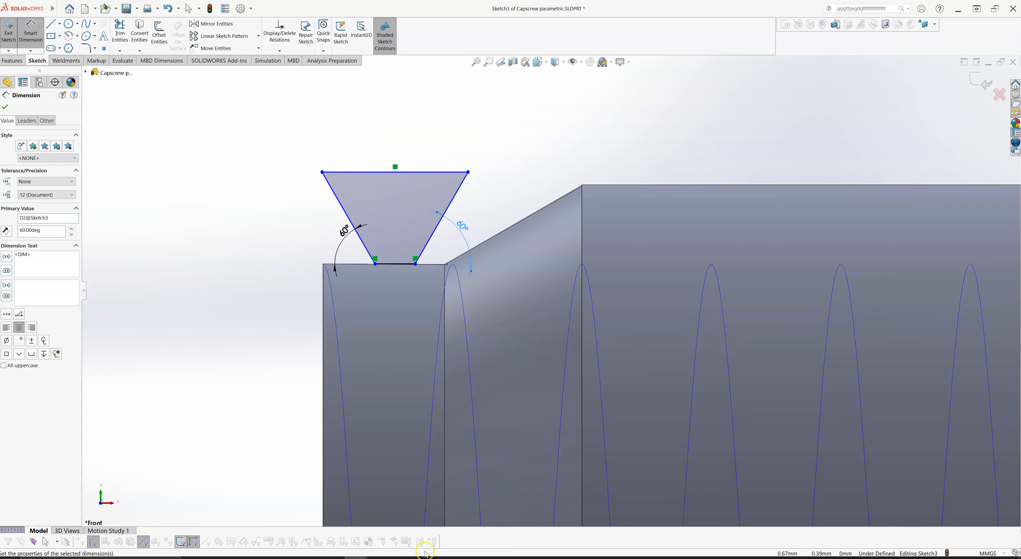
mouse_move(355, 556)
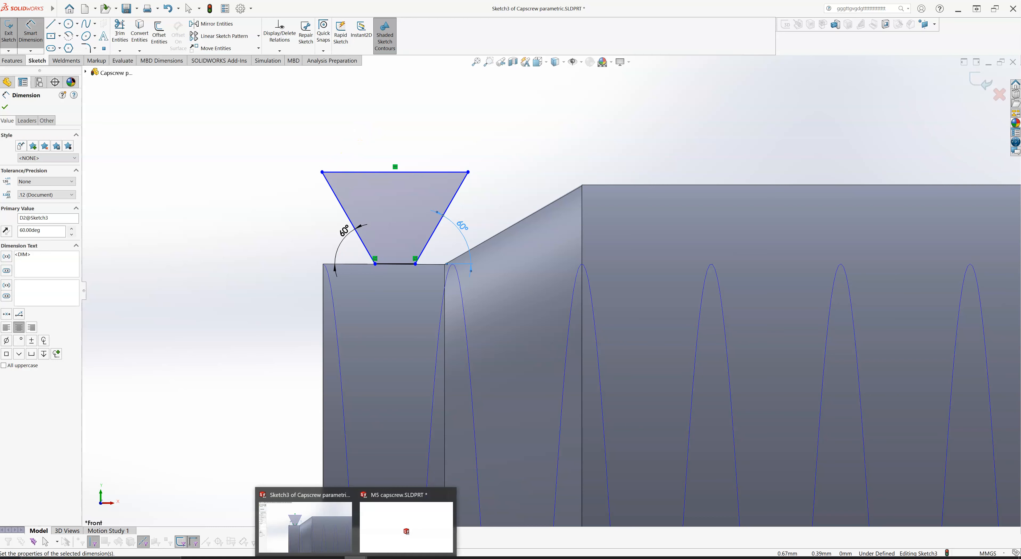
mouse_move(261, 556)
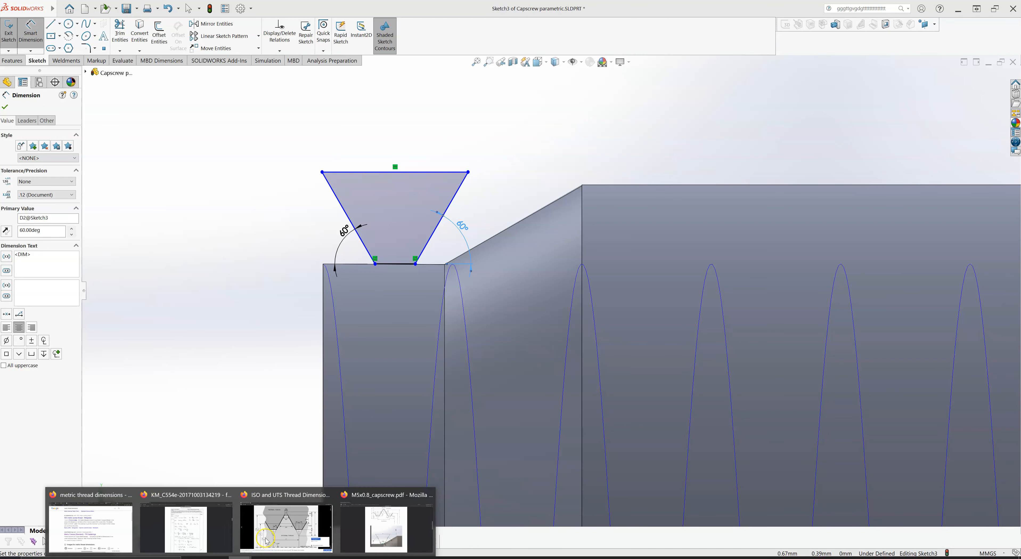
left_click(394, 526)
scroll(444, 204, "up", 2)
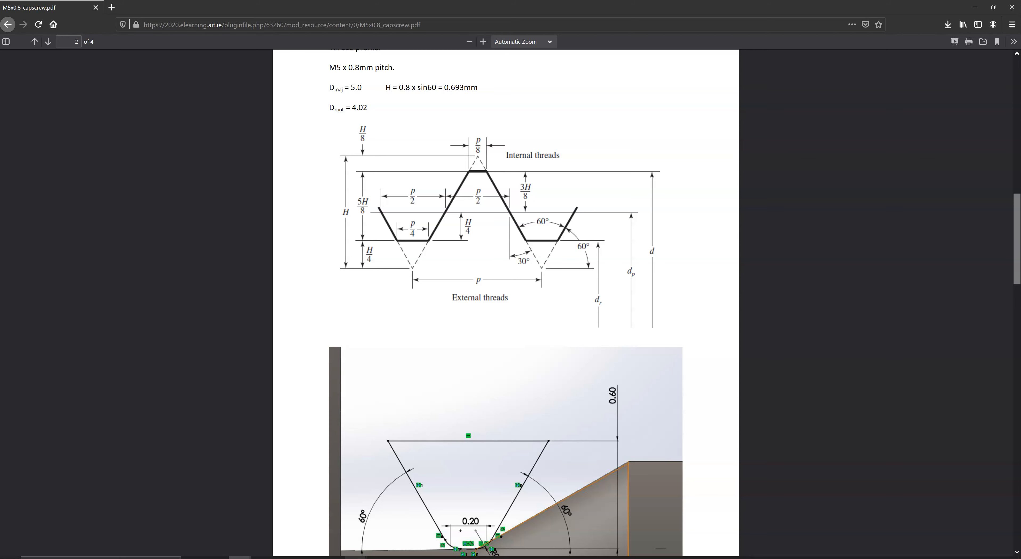
left_click(325, 528)
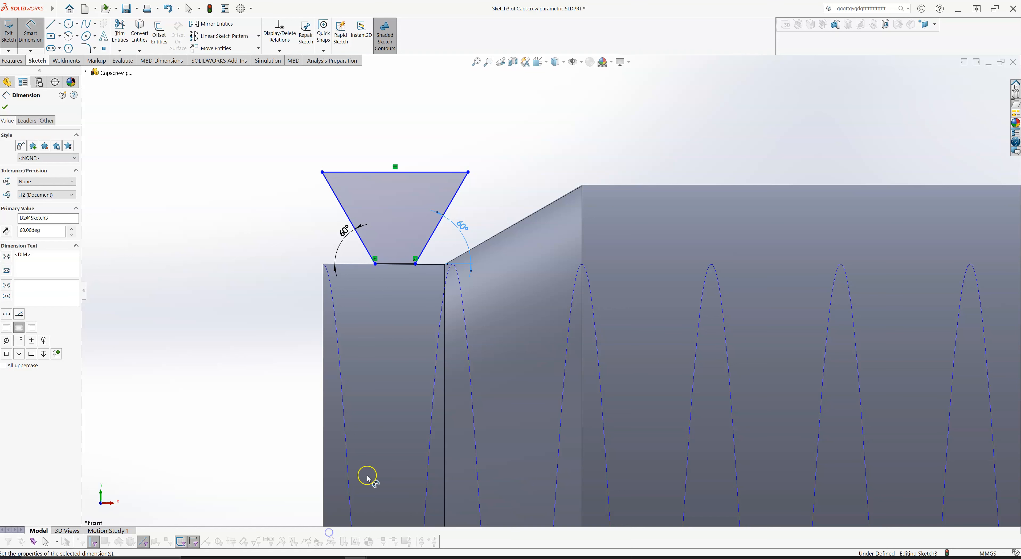
- Dimension the length of the trapezoid's short base with the equation ="P"/4
left_click(394, 264)
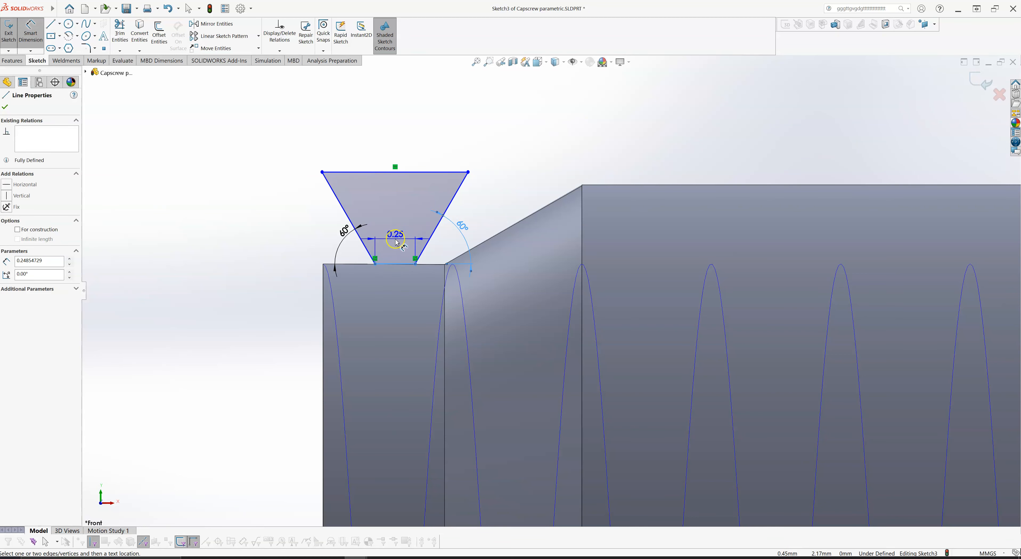
left_click(398, 286)
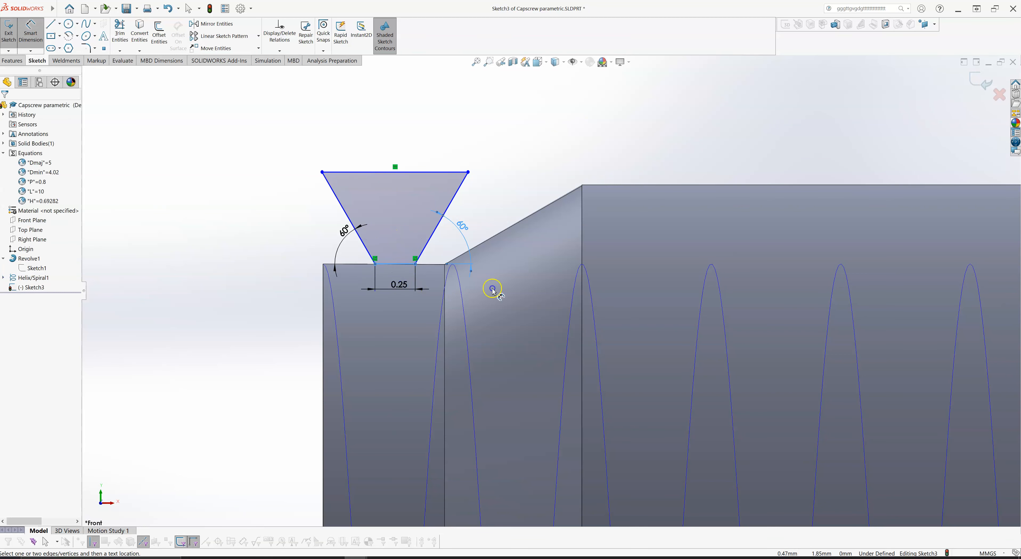
double_click(398, 284)
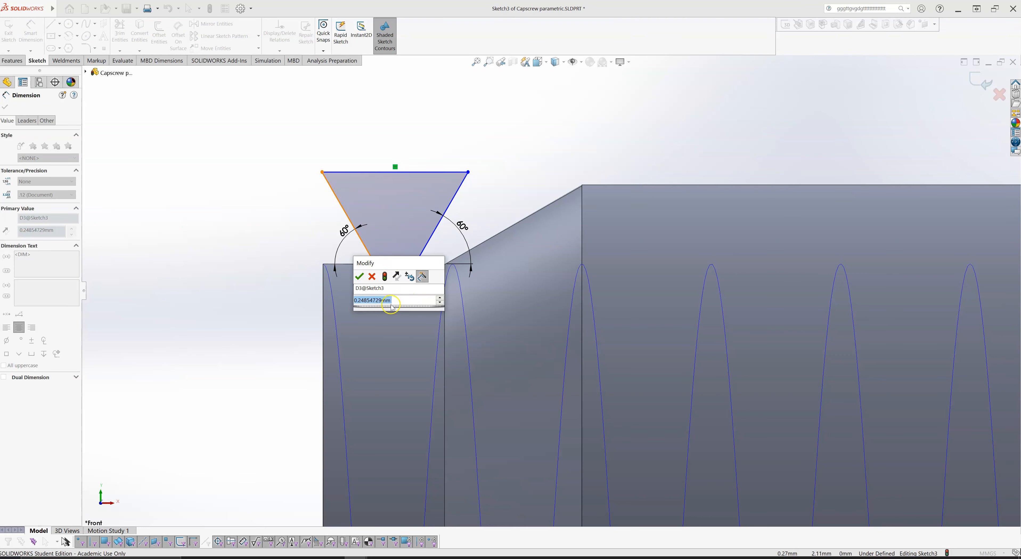
type("=")
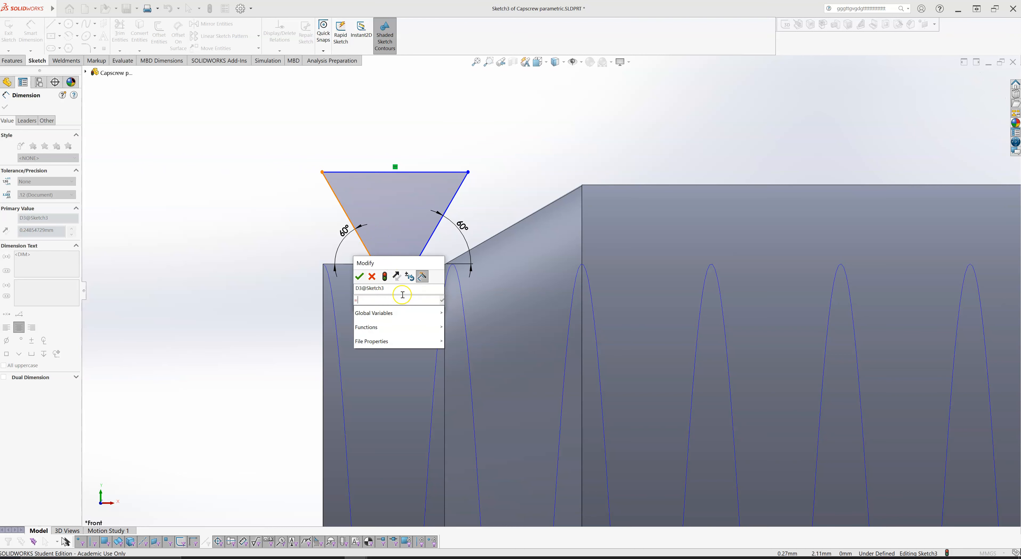
mouse_move(389, 312)
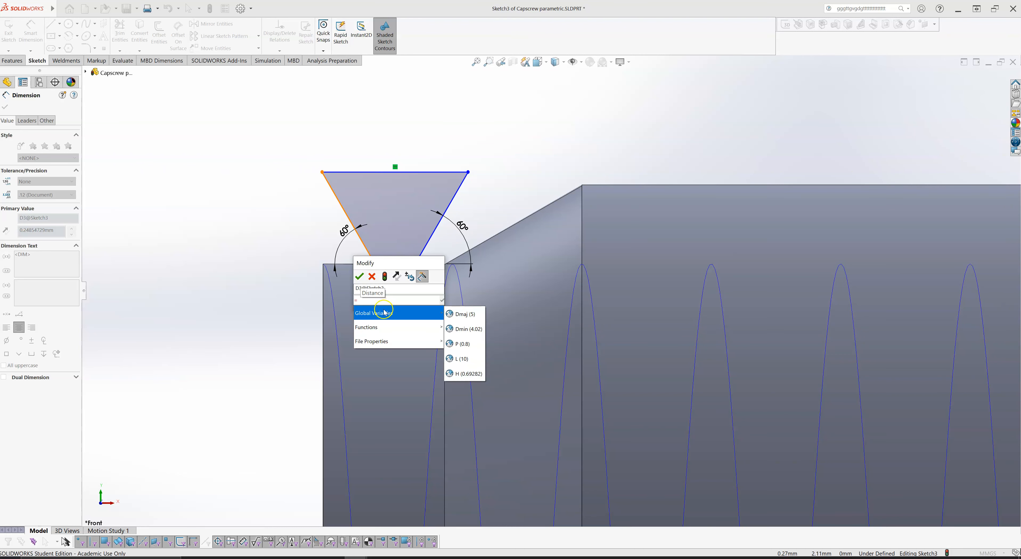
left_click(466, 347)
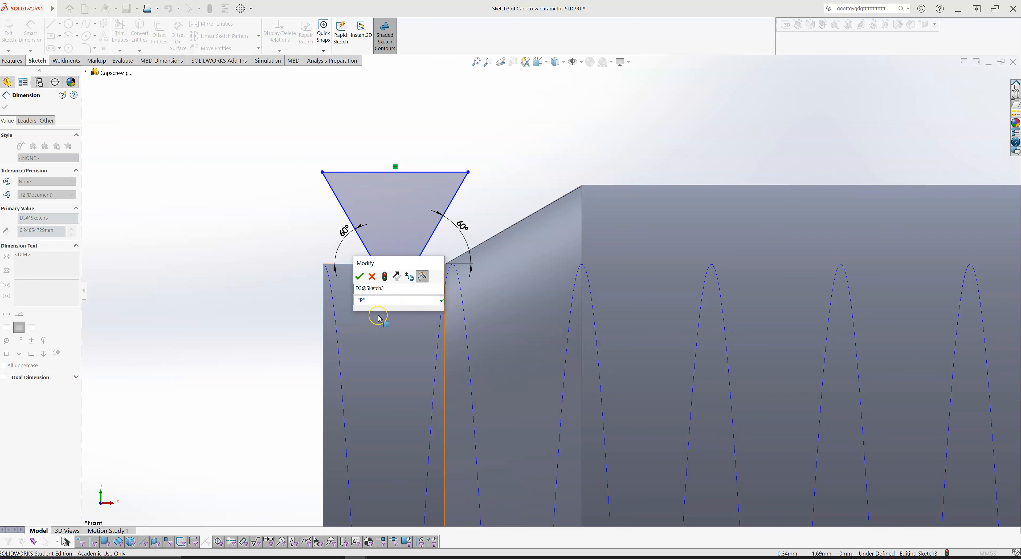
type("/4")
left_click(437, 300)
left_click(441, 300)
left_click(359, 276)
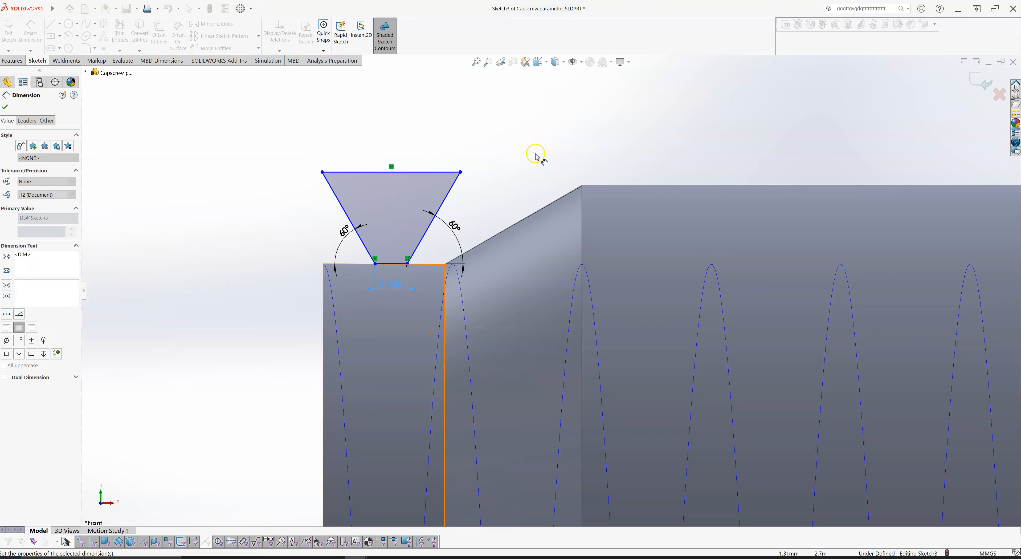
key("Escape")
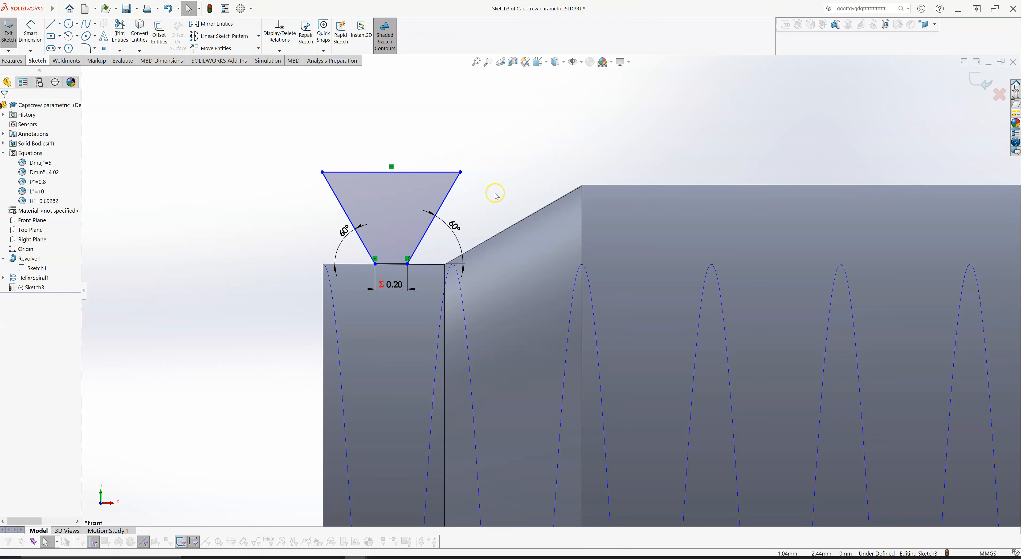
- Raise the trapezoid's wide upper side and dimension its height above the short base with the equation ="H"
left_click_drag(379, 167, 391, 134)
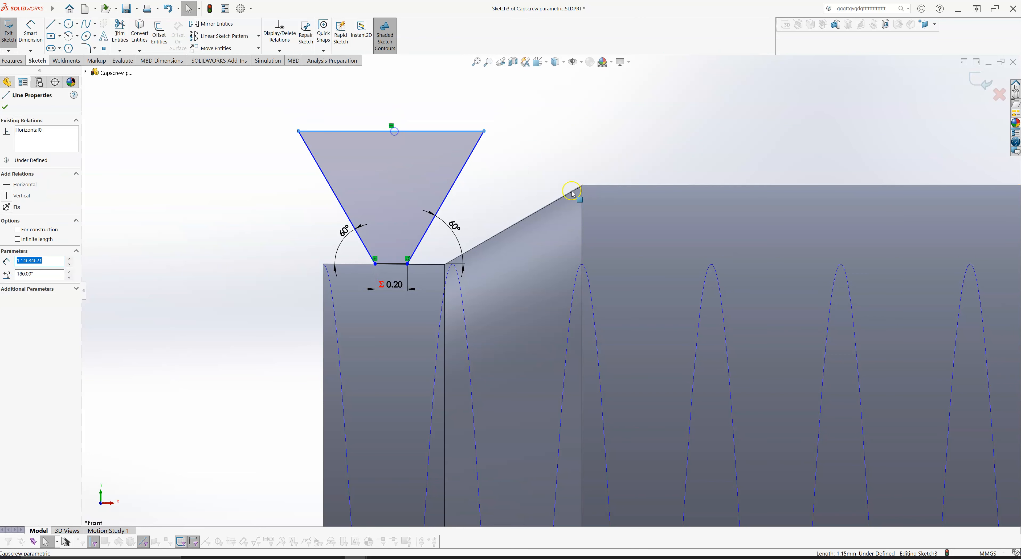
left_click(594, 183)
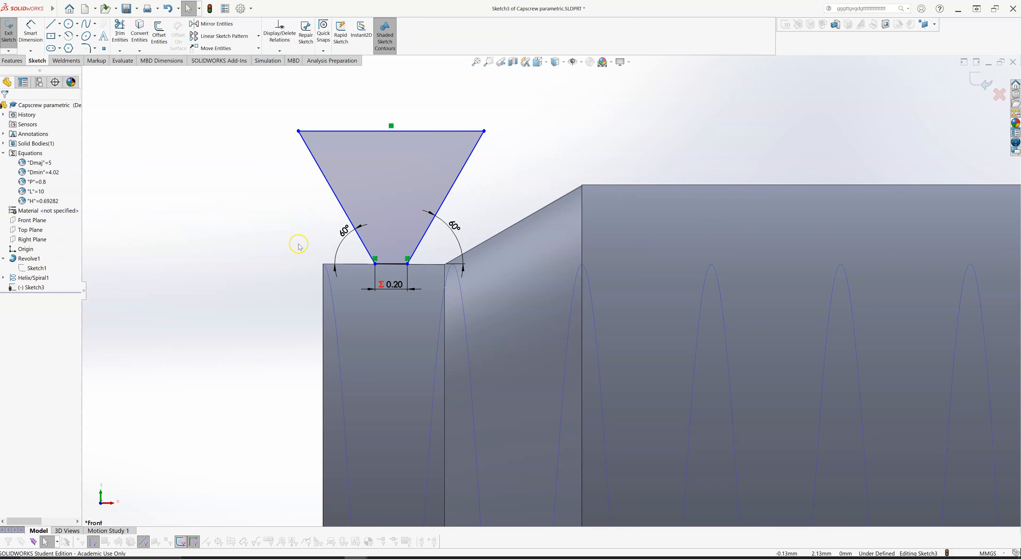
right_click_drag(249, 229, 250, 195)
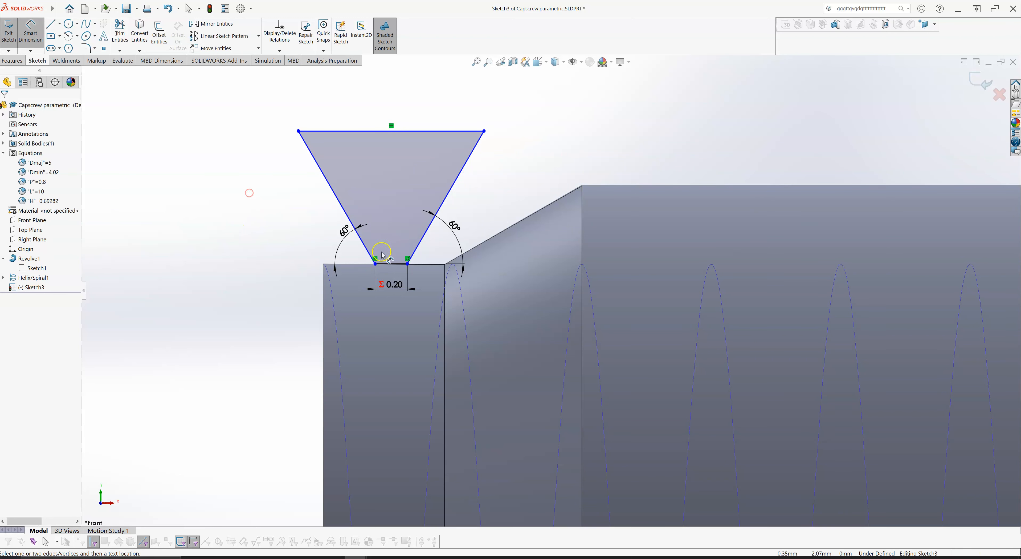
left_click(384, 264)
left_click(382, 131)
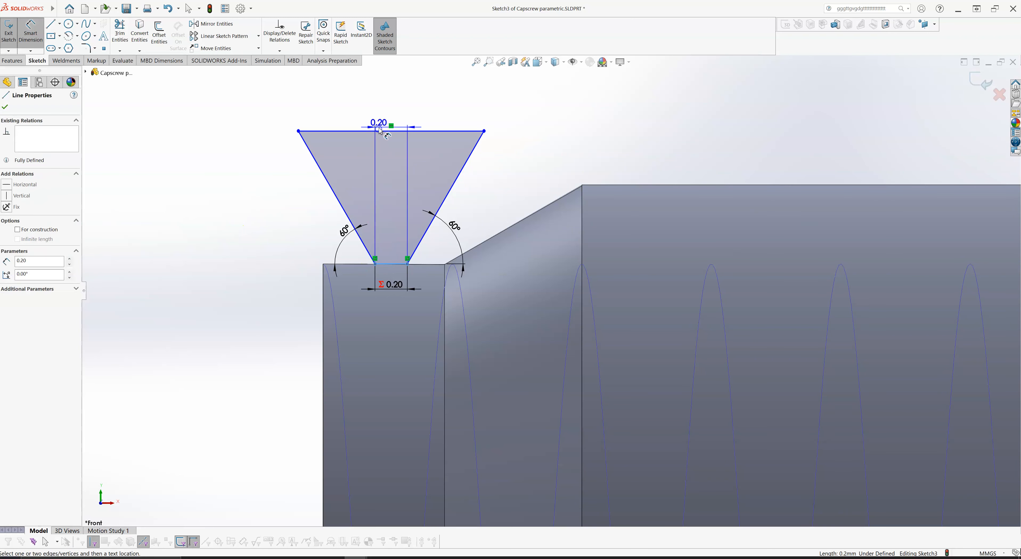
left_click(250, 204)
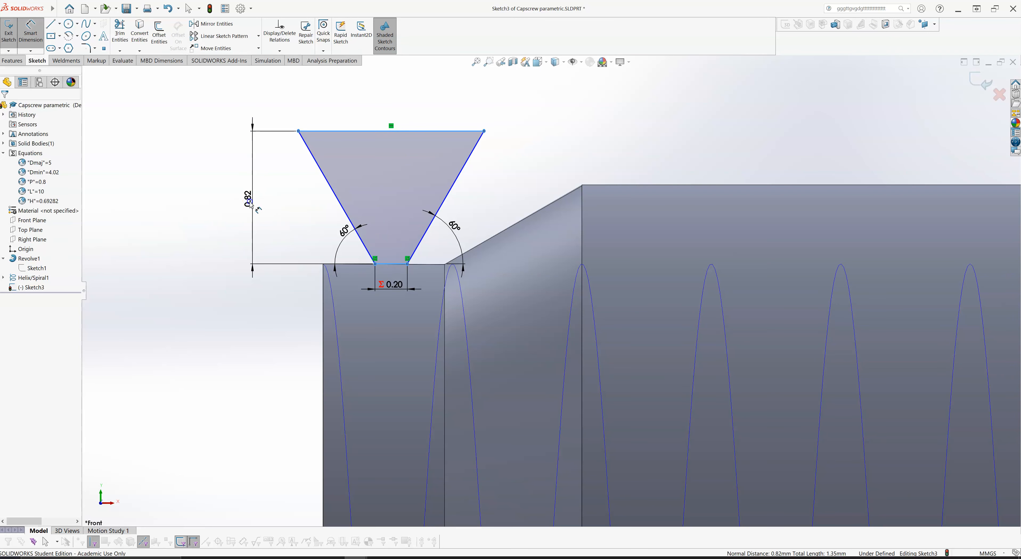
type("=")
mouse_move(276, 223)
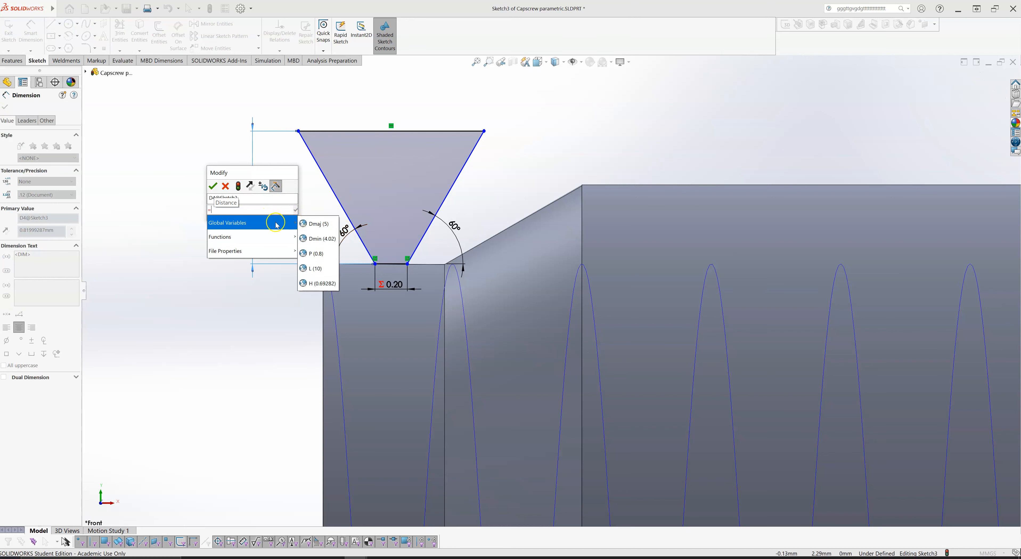
left_click(321, 283)
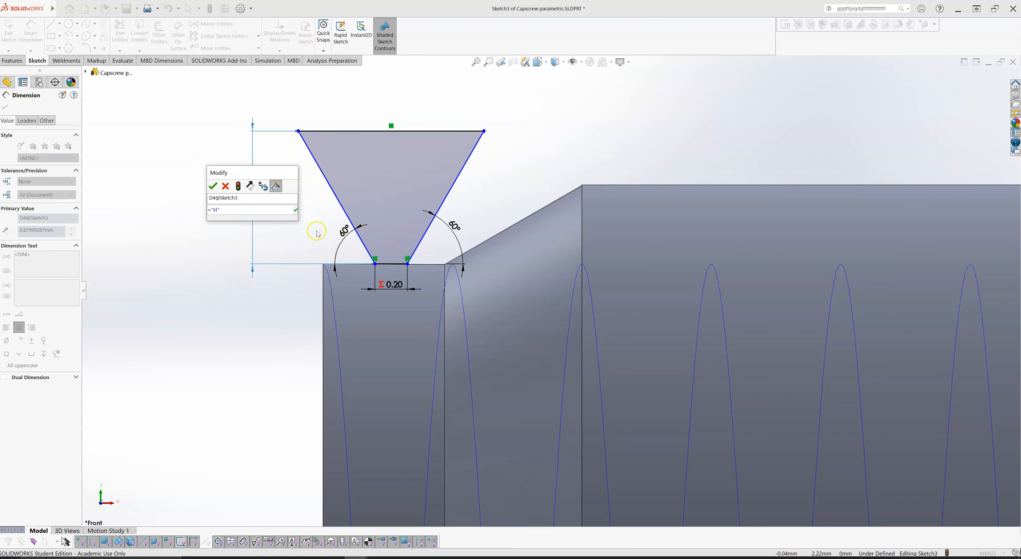
left_click(298, 211)
left_click(212, 186)
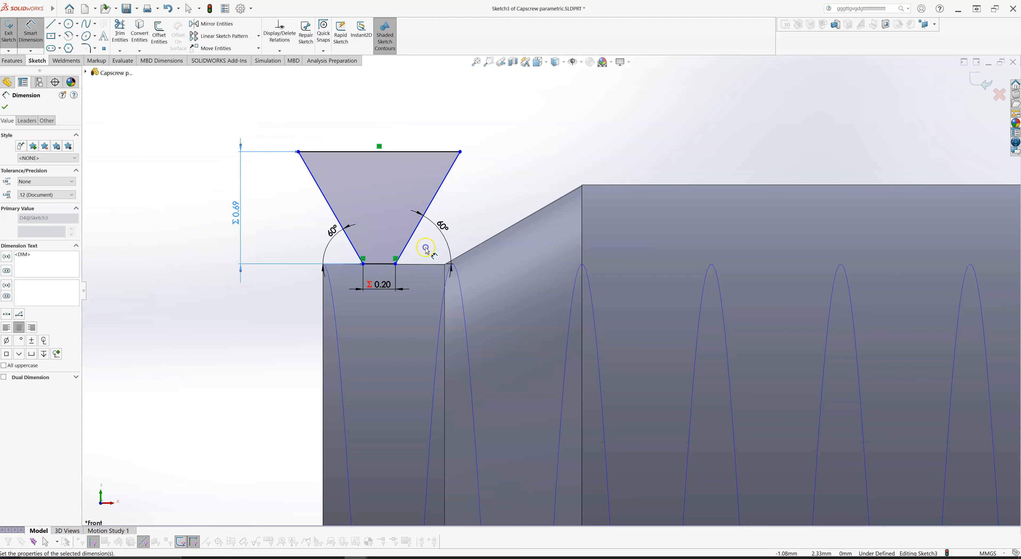
key("Escape")
key("Escape")
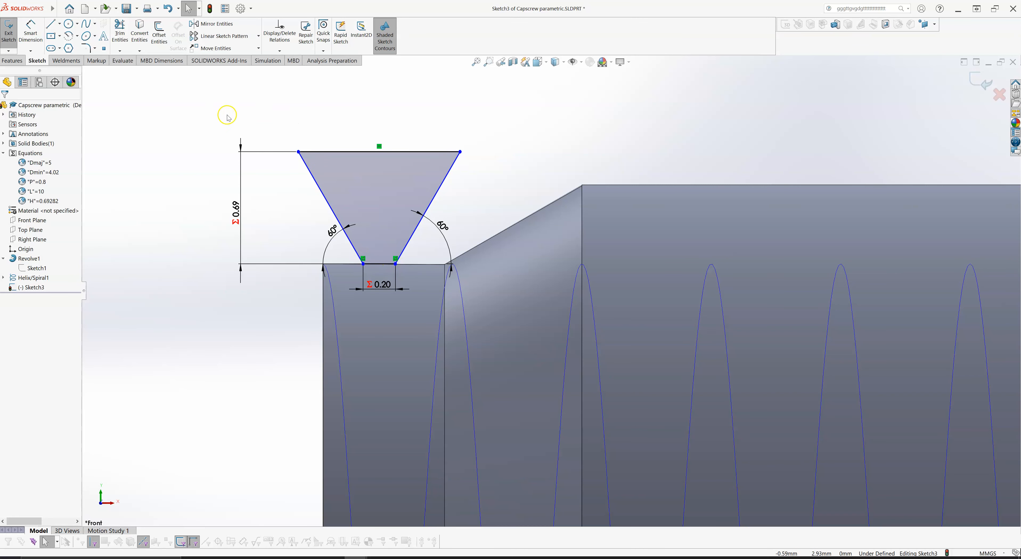
- Set the Sketch Fillet radius to 0.10 mm
left_click(88, 50)
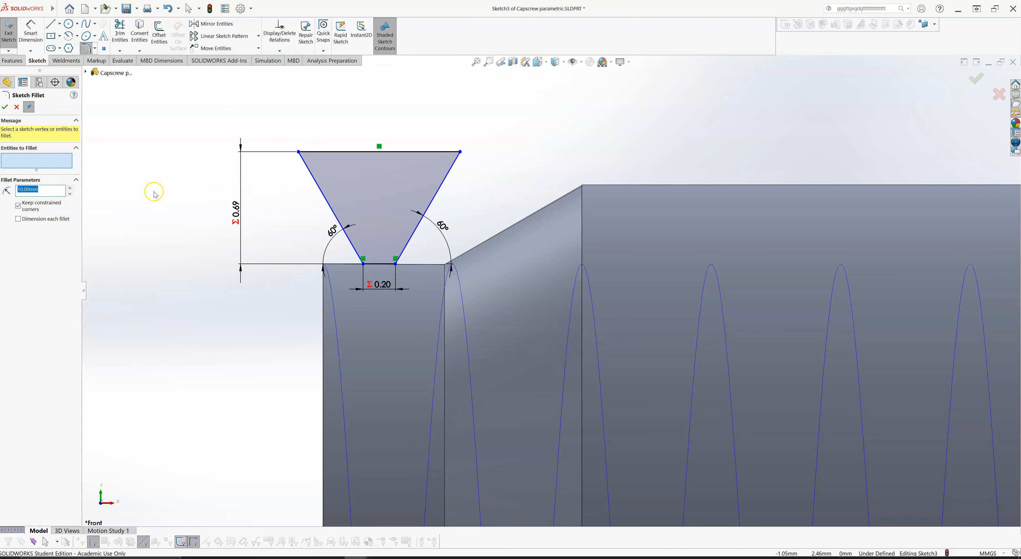
key("BackSpace")
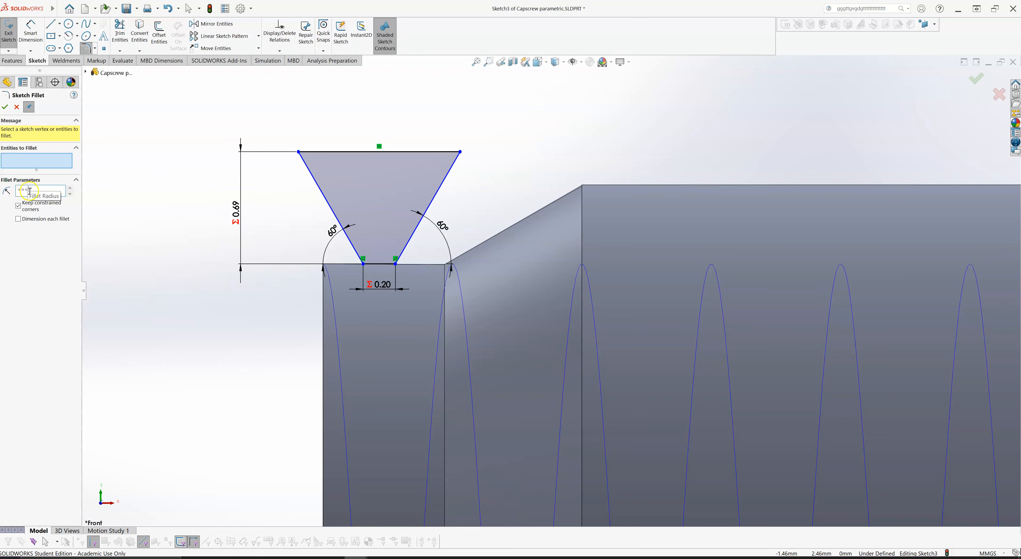
key("BackSpace")
type("0.1")
left_click(5, 106)
scroll(396, 261, "down", 5)
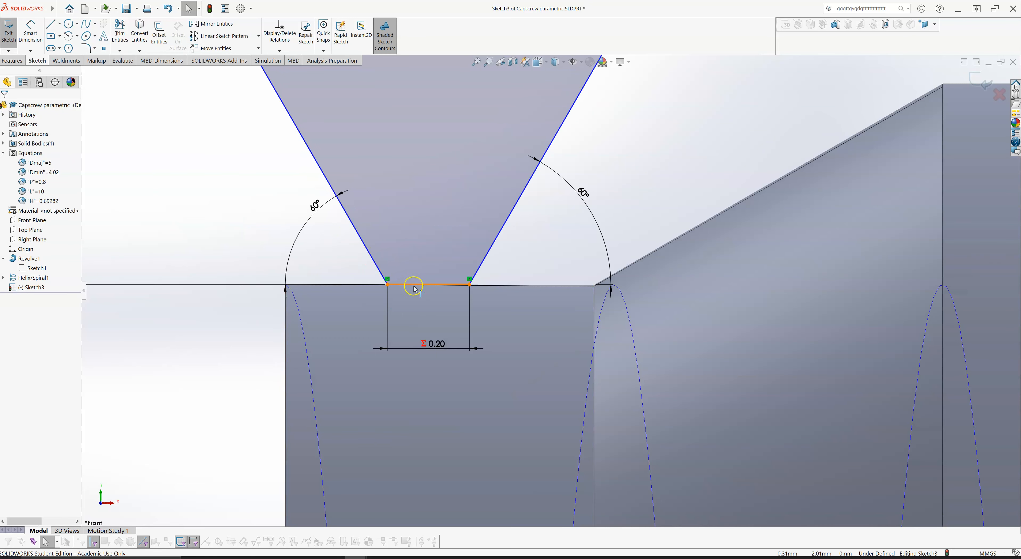
left_click(410, 284)
left_click(381, 275)
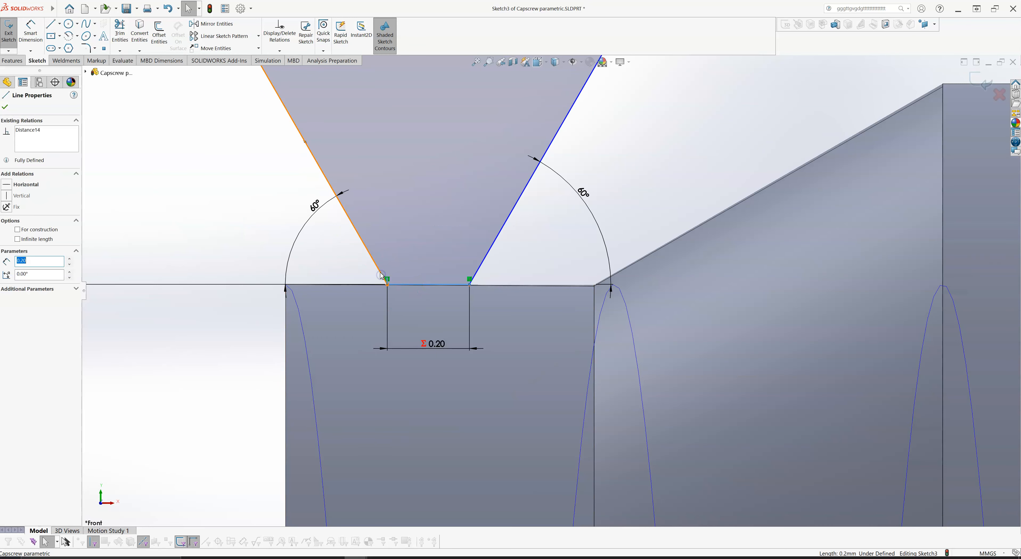
left_click(380, 274)
left_click(371, 257)
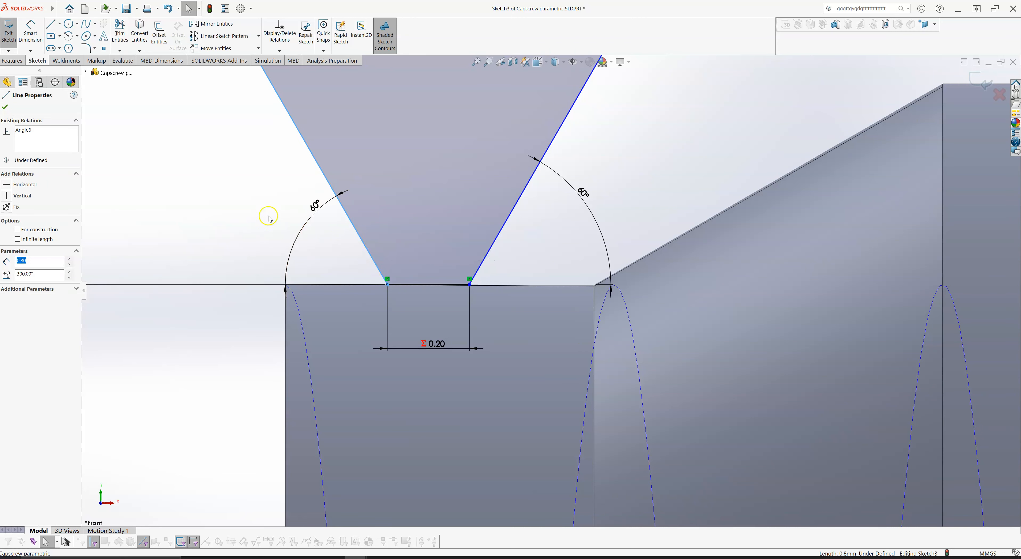
left_click(221, 199)
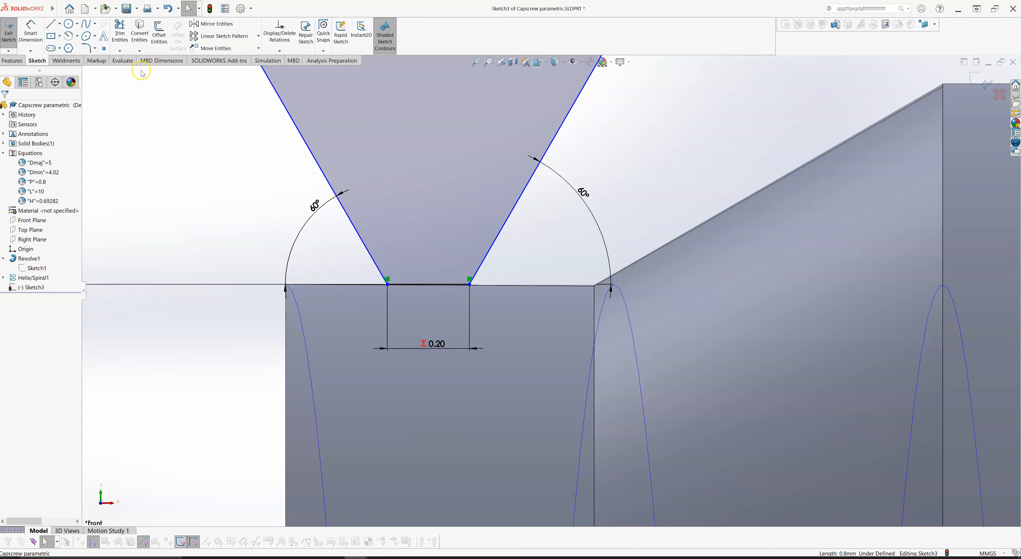
- Fillet both lower corners of the thread profile at the short base with a 0.10 mm radius
left_click(86, 48)
left_click(46, 190)
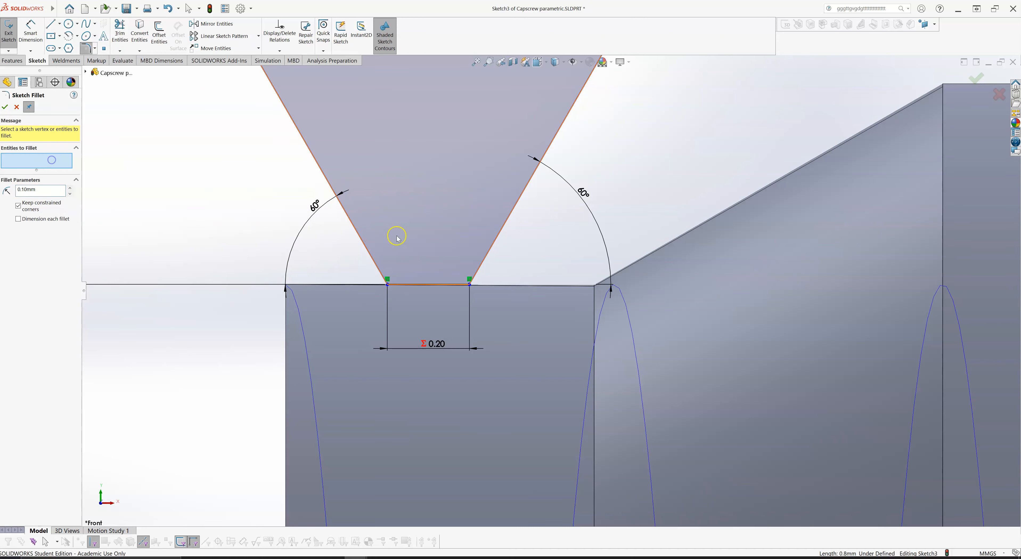
left_click(410, 284)
left_click(383, 273)
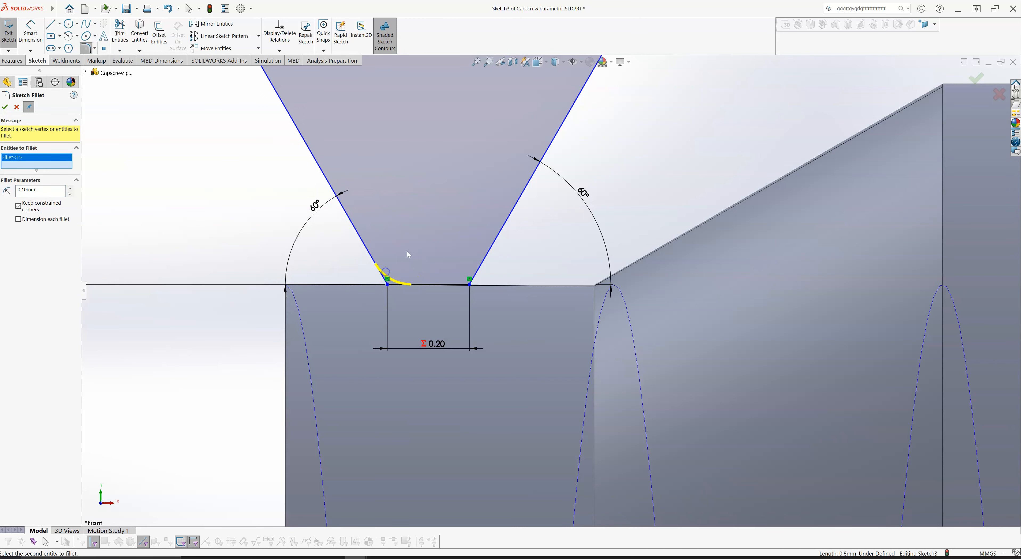
left_click(461, 285)
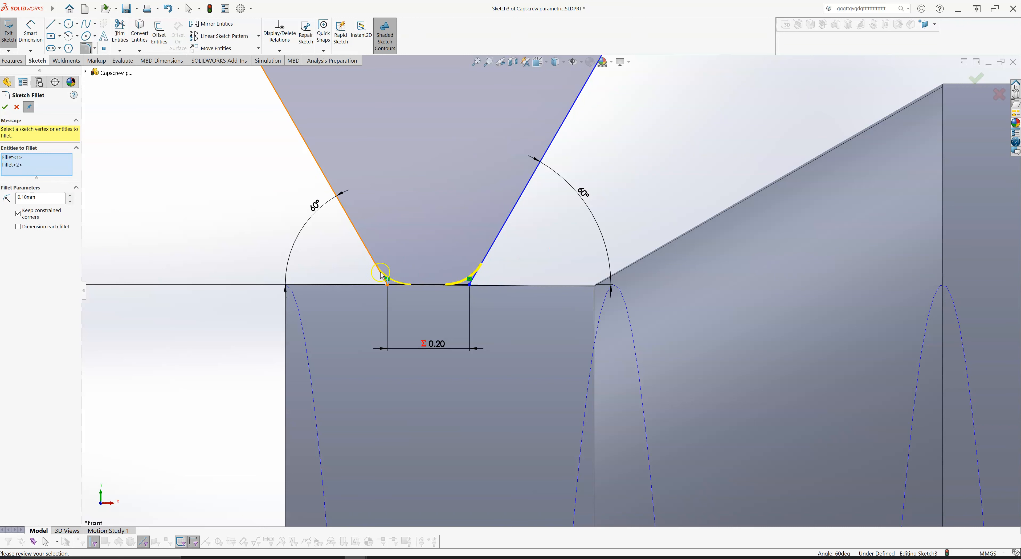
left_click(5, 107)
scroll(237, 194, "up", 2)
scroll(303, 217, "down", 1)
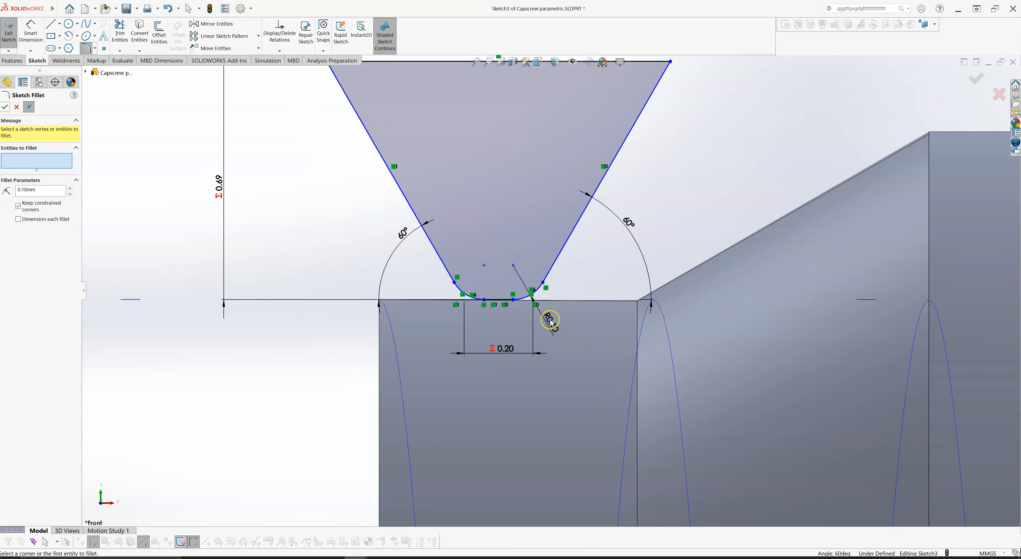
- Close the Sketch Fillet command and reposition the R0.10 dimension text clear of the fillet, beside the profile's slanted side
left_click_drag(555, 325, 557, 323)
left_click(558, 309)
left_click(548, 325)
left_click(554, 318)
left_click(550, 315)
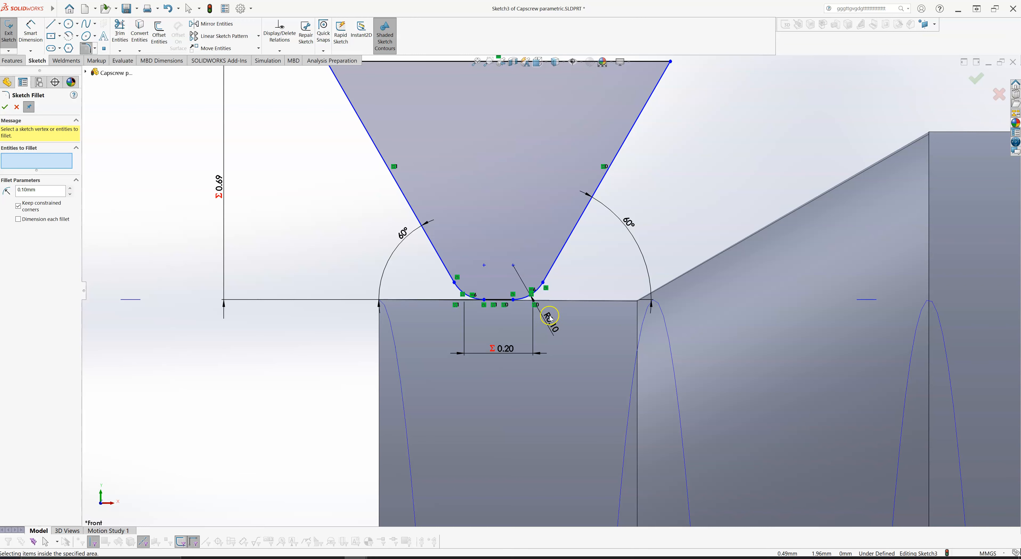
left_click(16, 108)
left_click_drag(564, 311, 579, 279)
left_click(579, 279)
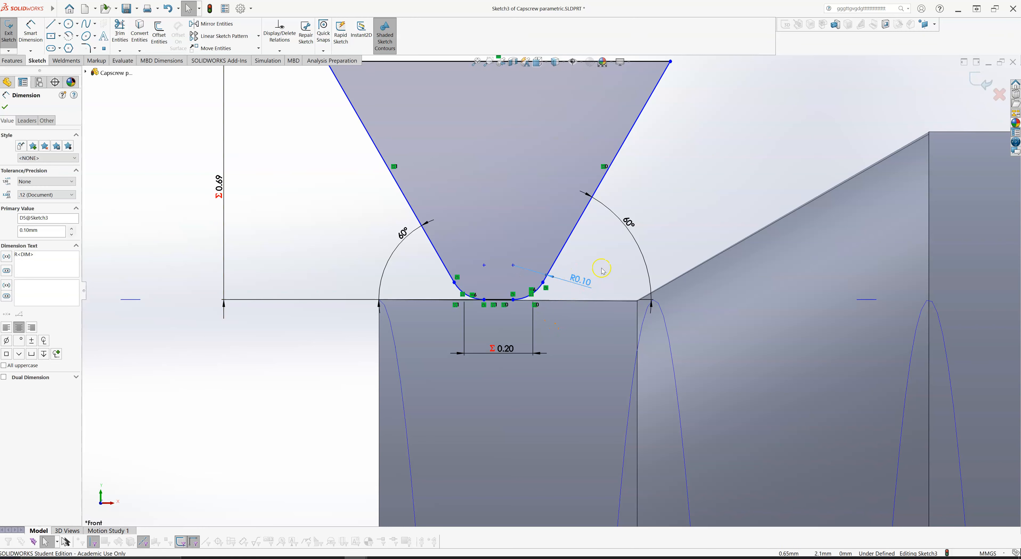
left_click_drag(581, 279, 575, 284)
scroll(606, 259, "up", 3)
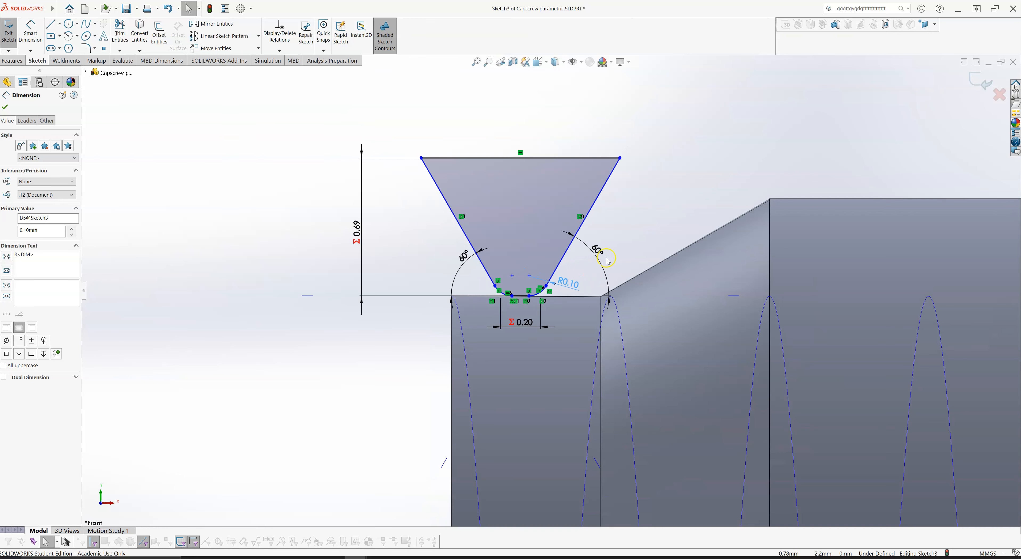
left_click(674, 184)
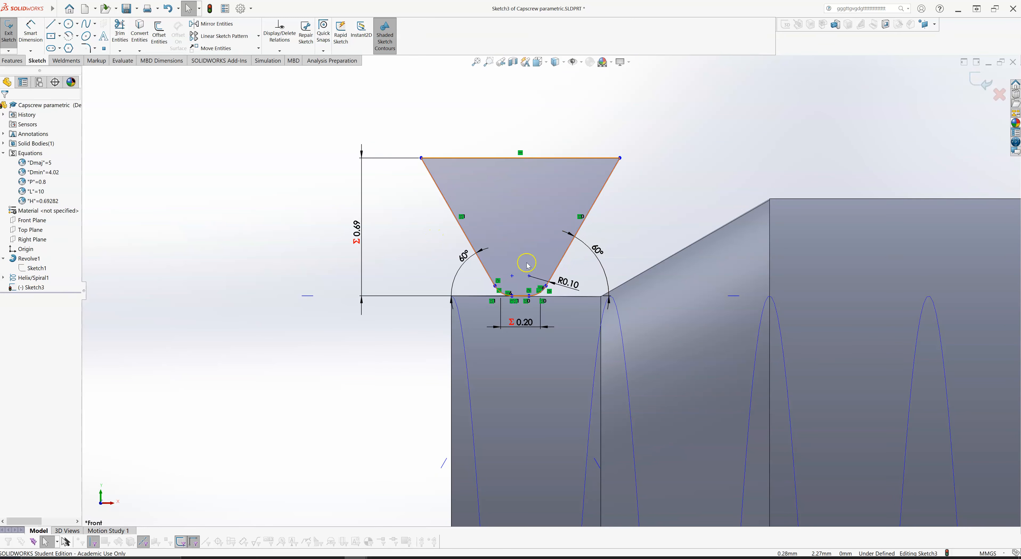
- Slide the thread profile along the shank until the upper end of its right-hand fillet lies above the edge where the chamfer starts
scroll(647, 237, "up", 1)
scroll(647, 238, "down", 1)
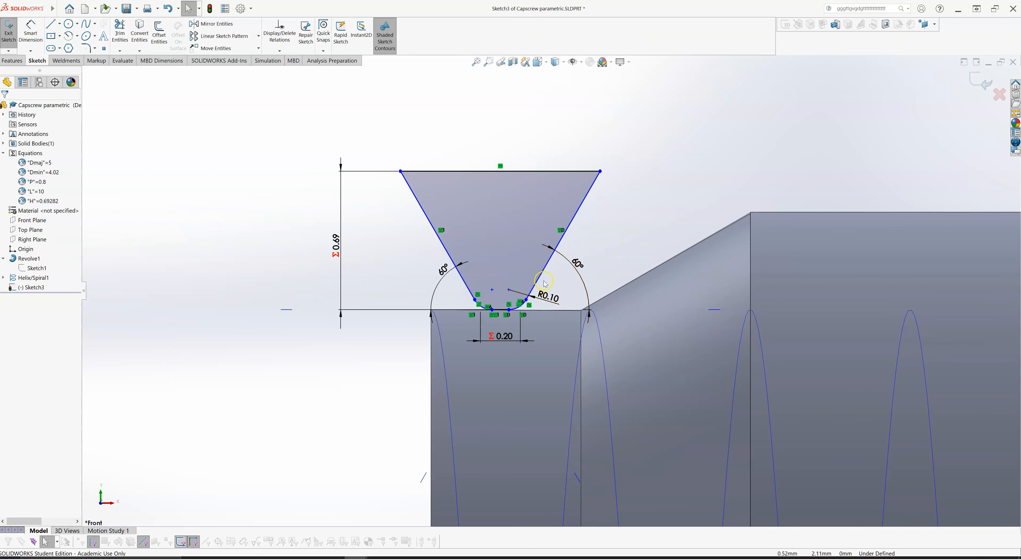
left_click_drag(526, 302, 532, 300)
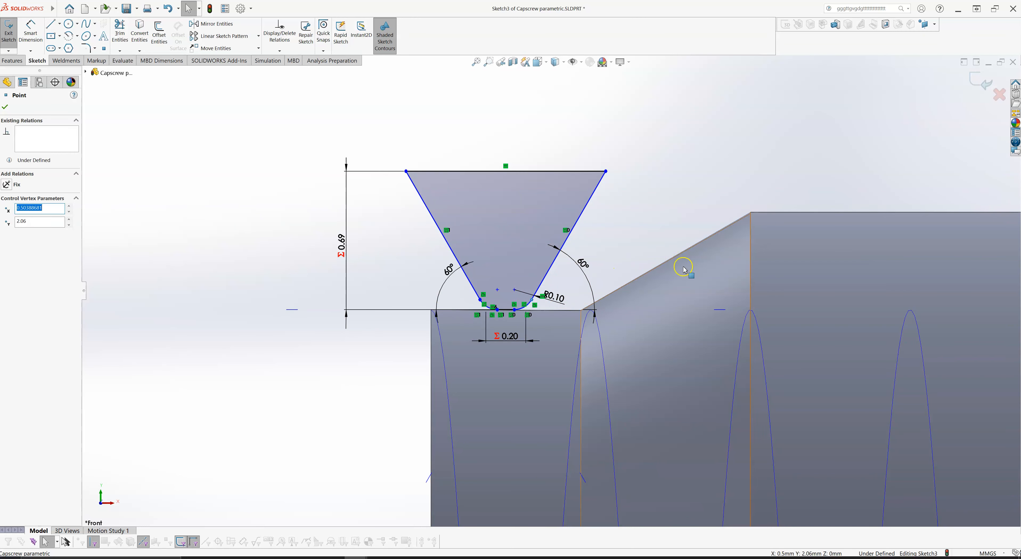
scroll(676, 278, "up", 3)
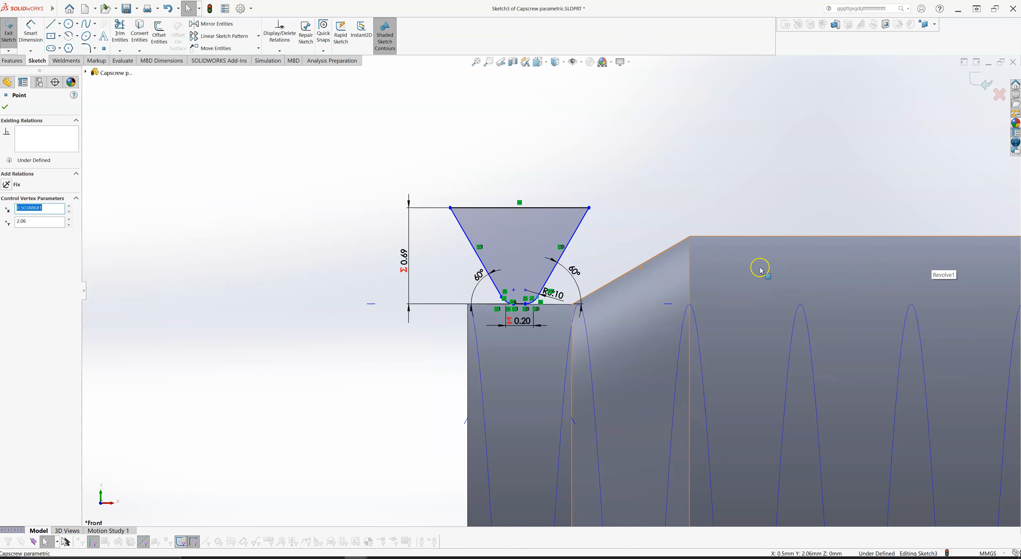
scroll(581, 289, "down", 5)
mouse_move(454, 306)
left_mouse_down()
mouse_move(521, 309)
mouse_move(524, 324)
left_mouse_up()
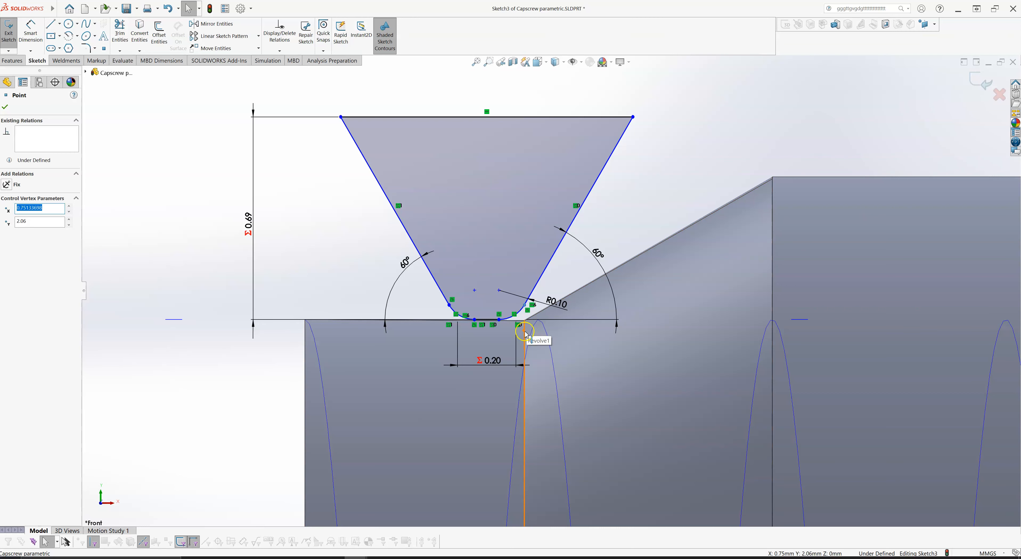
key("Escape")
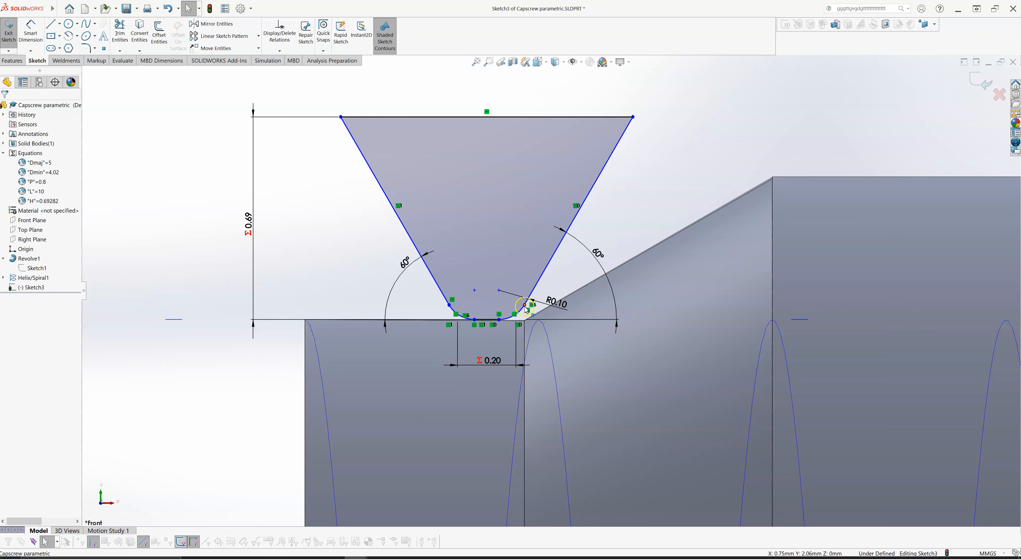
- Make the upper endpoint of the right-hand fillet coincident with the vertical edge where the chamfer starts
left_click(524, 306)
left_click(525, 325, "ctrl")
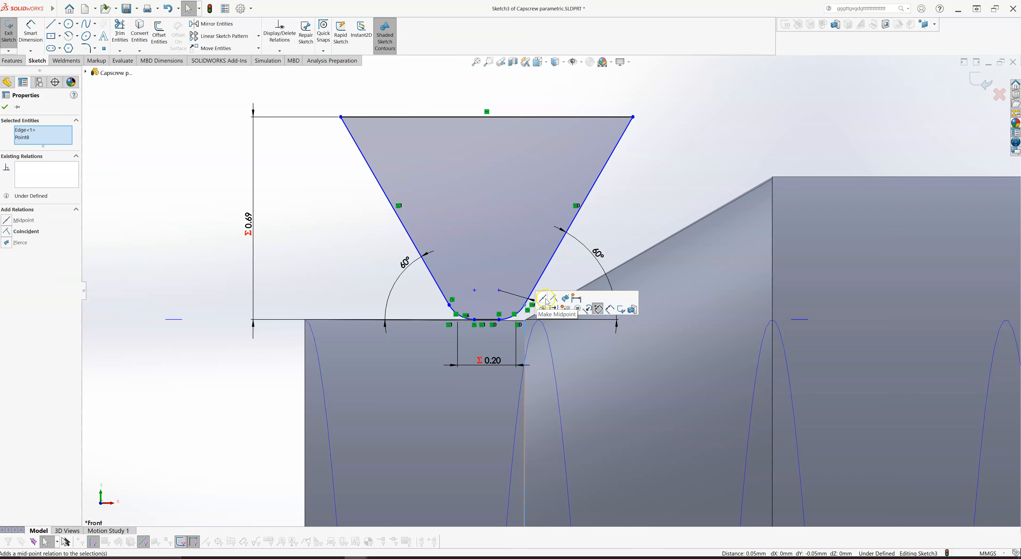
left_click(554, 299)
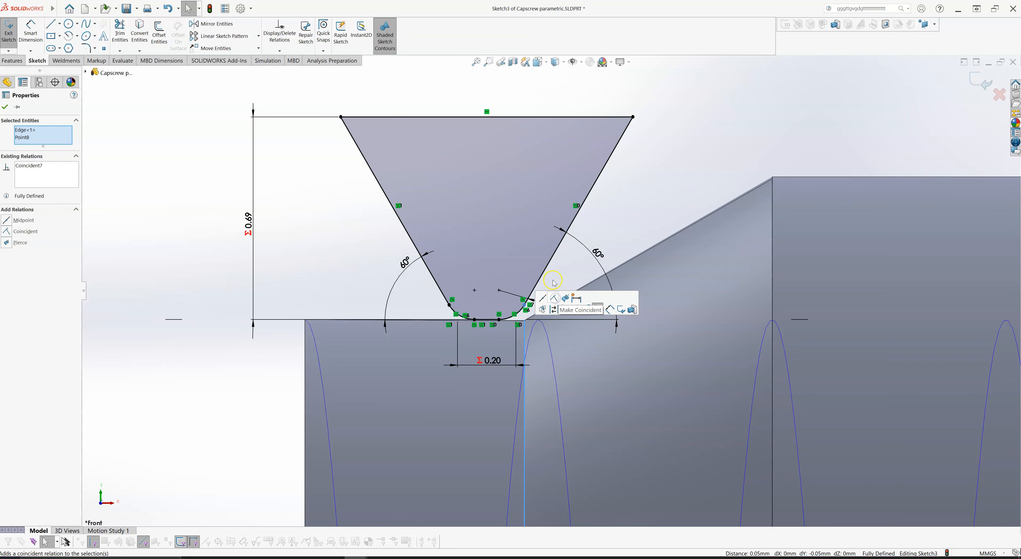
key("Escape")
- Check the profile's position against the shank edge, exit the thread-profile sketch and clear the selection
scroll(527, 303, "up", 3)
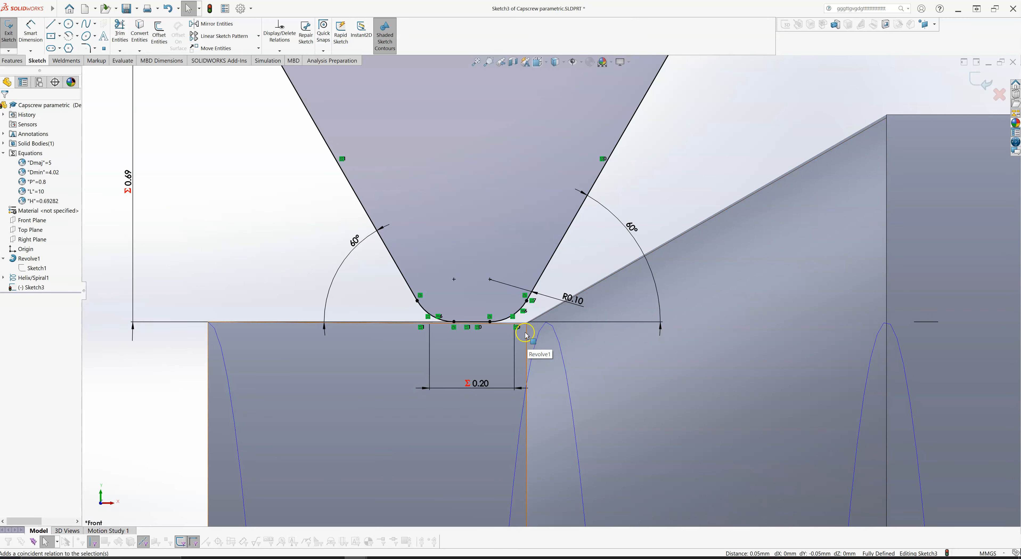
middle_click_drag(543, 313, 549, 316)
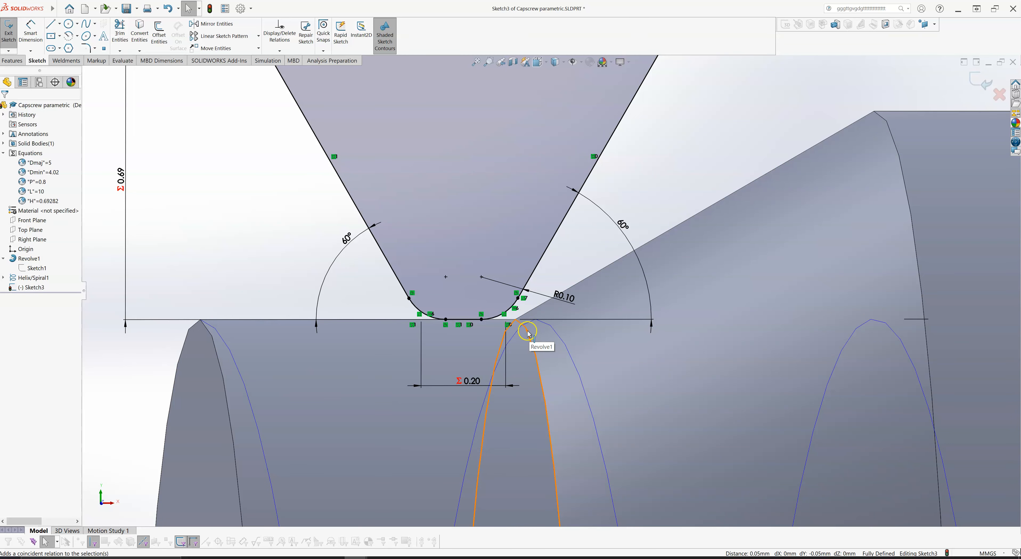
scroll(562, 293, "up", 4)
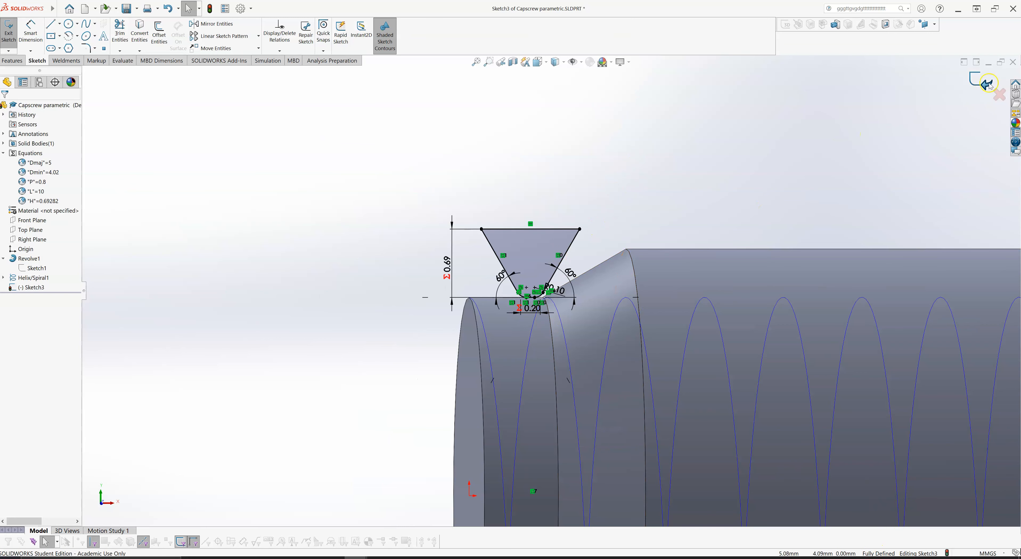
left_click(978, 83)
left_click(520, 280)
scroll(553, 265, "up", 5)
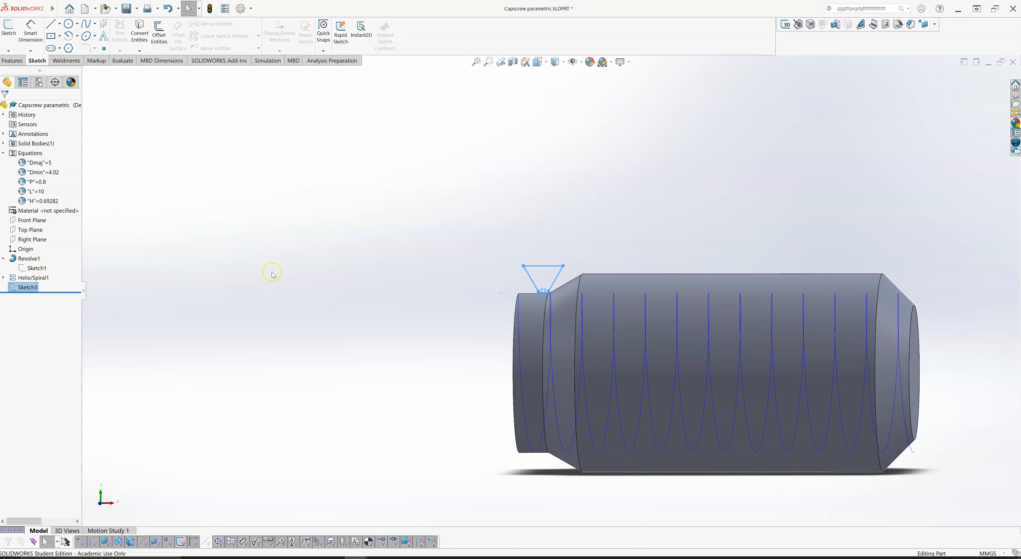
left_click(260, 278)
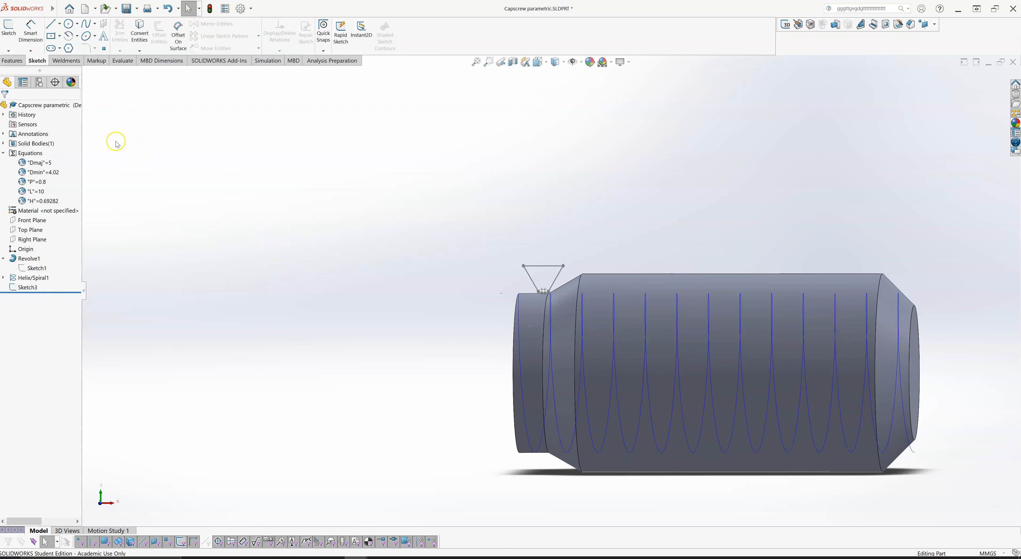
- Set up a Swept Cut with Sketch3 as the profile and Helix/Spiral1 as the path
left_click(14, 61)
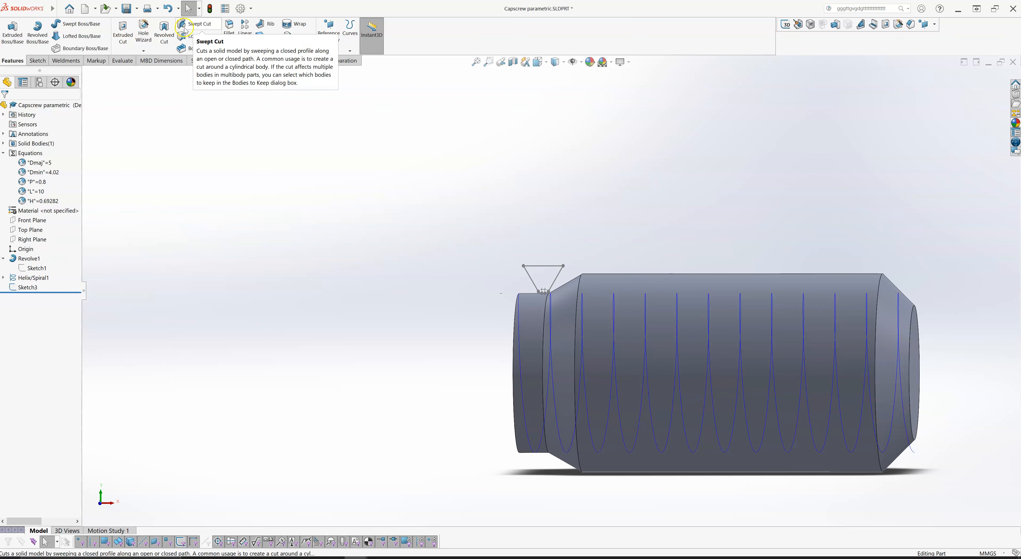
left_click(550, 345)
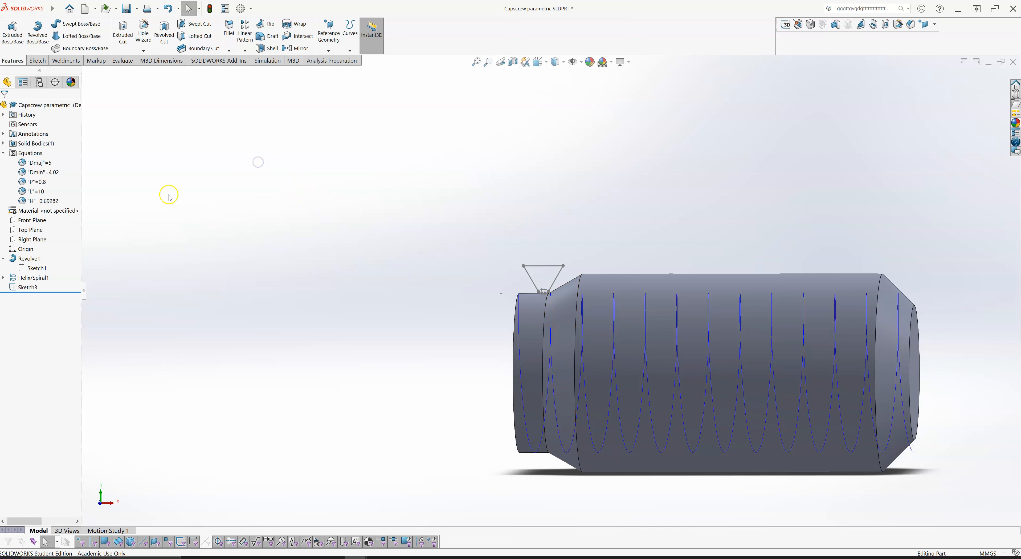
left_click(29, 287)
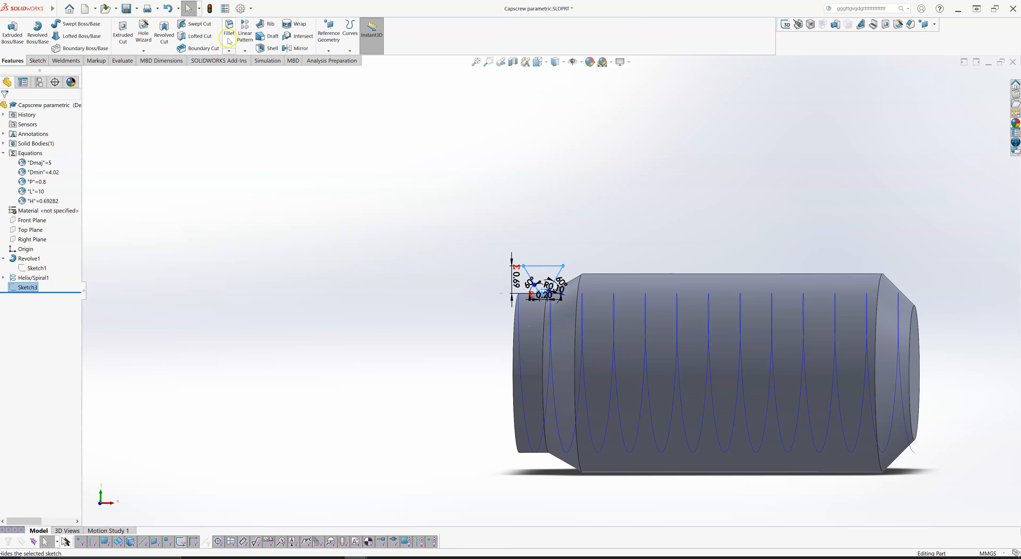
left_click(197, 26)
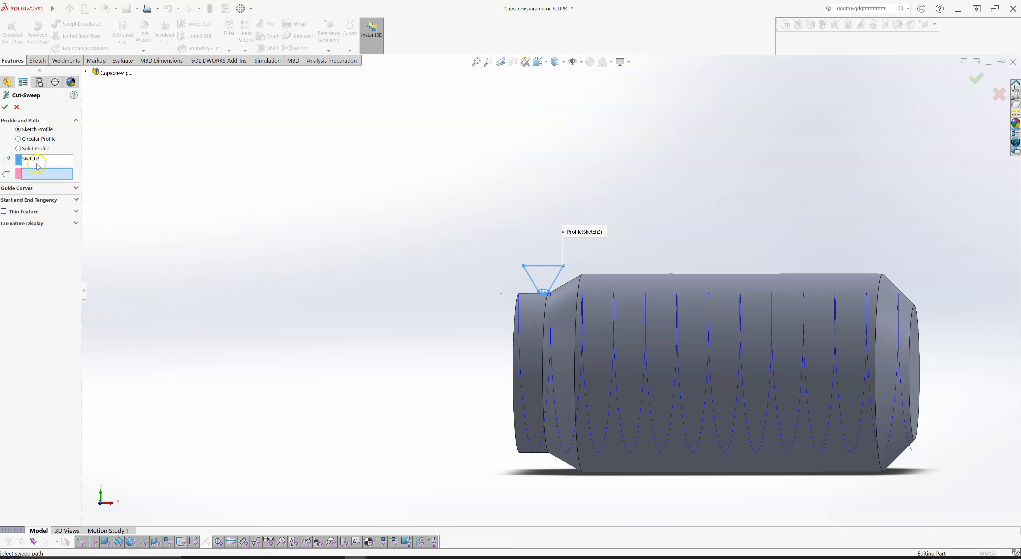
left_click(29, 176)
left_click(613, 329)
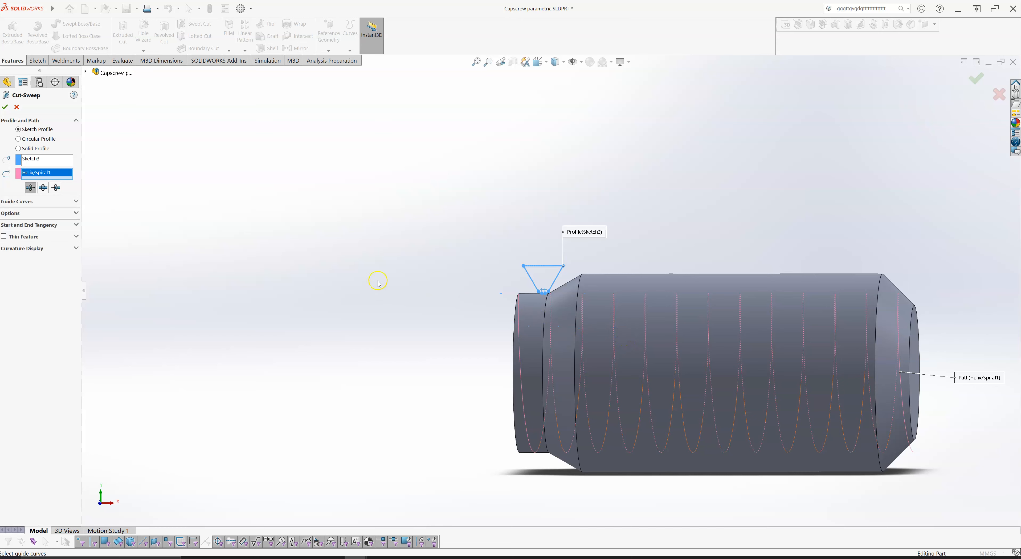
- Choose the sweep direction that carries the profile along the entire helix and complete the thread cut
left_click(31, 188)
left_click(30, 188)
left_click(43, 188)
left_click(57, 188)
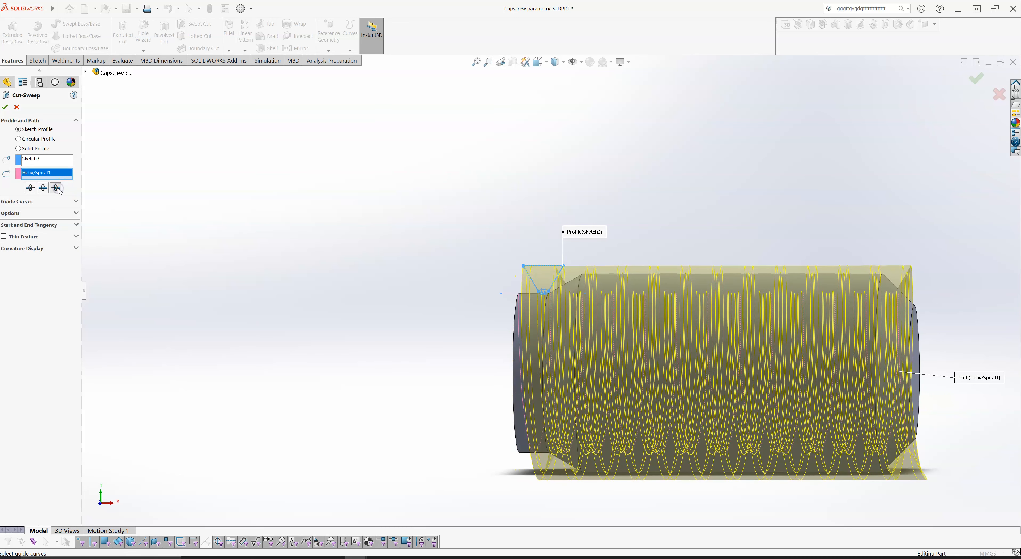
left_click(402, 225)
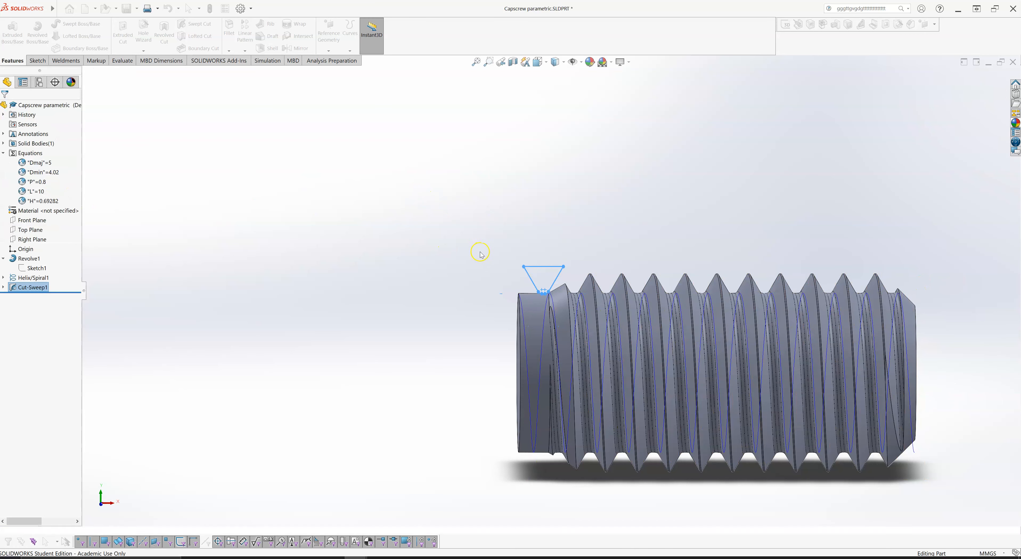
left_click(476, 231)
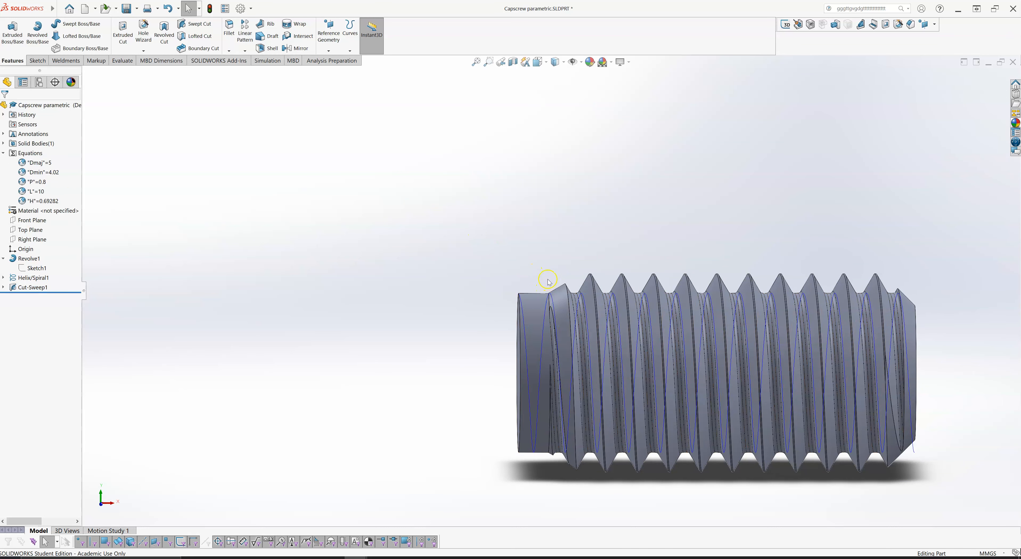
- Select the profile sketch under Cut-Sweep1 and examine it against the cut thread from an angled view
left_click(3, 286)
left_click(36, 296)
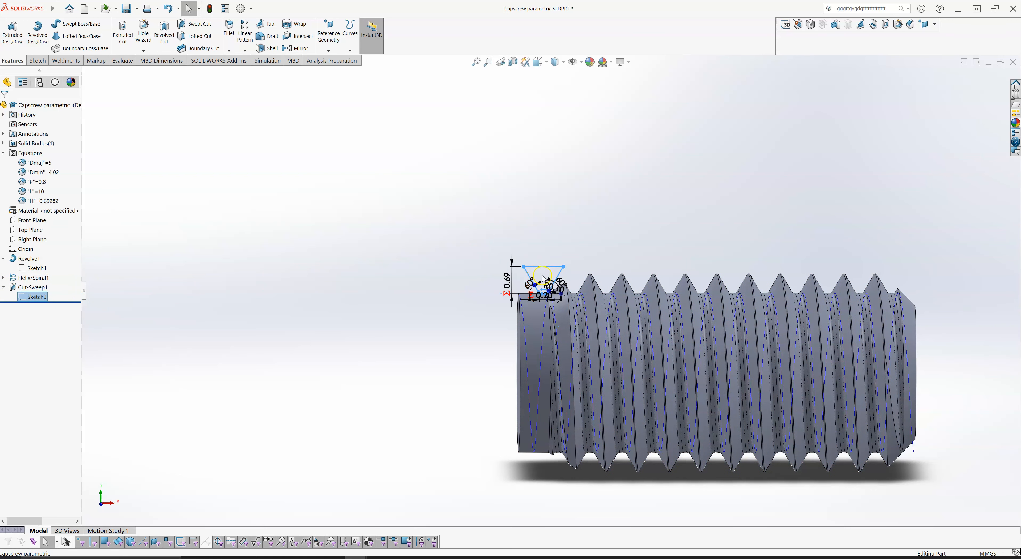
mouse_move(721, 218)
middle_mouse_down()
mouse_move(702, 219)
mouse_move(725, 262)
mouse_move(738, 258)
mouse_move(726, 226)
middle_mouse_up()
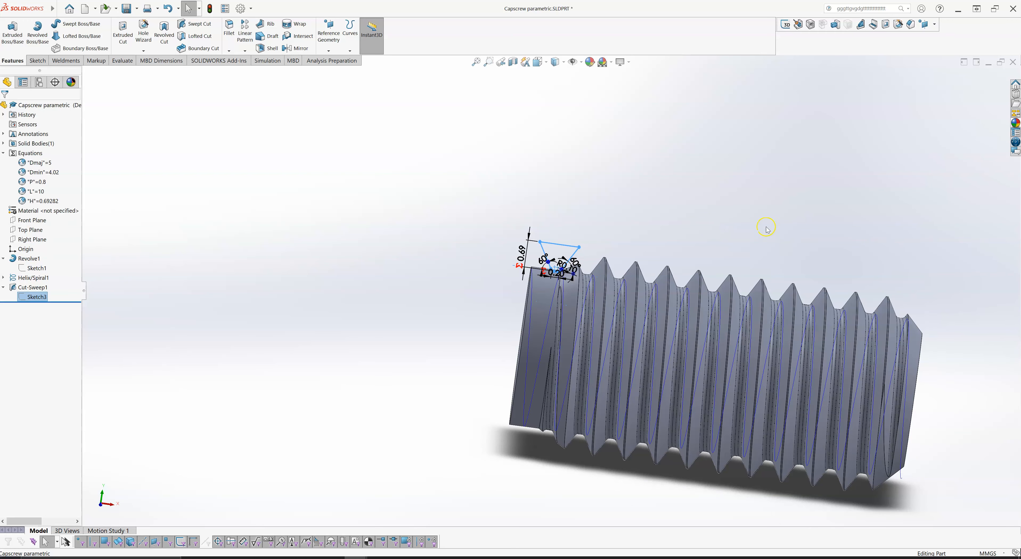
middle_click_drag(744, 205, 729, 200)
mouse_move(754, 196)
middle_mouse_down()
mouse_move(757, 136)
mouse_move(754, 151)
mouse_move(768, 132)
mouse_move(758, 171)
mouse_move(724, 171)
mouse_move(770, 182)
mouse_move(755, 164)
mouse_move(737, 180)
middle_mouse_up()
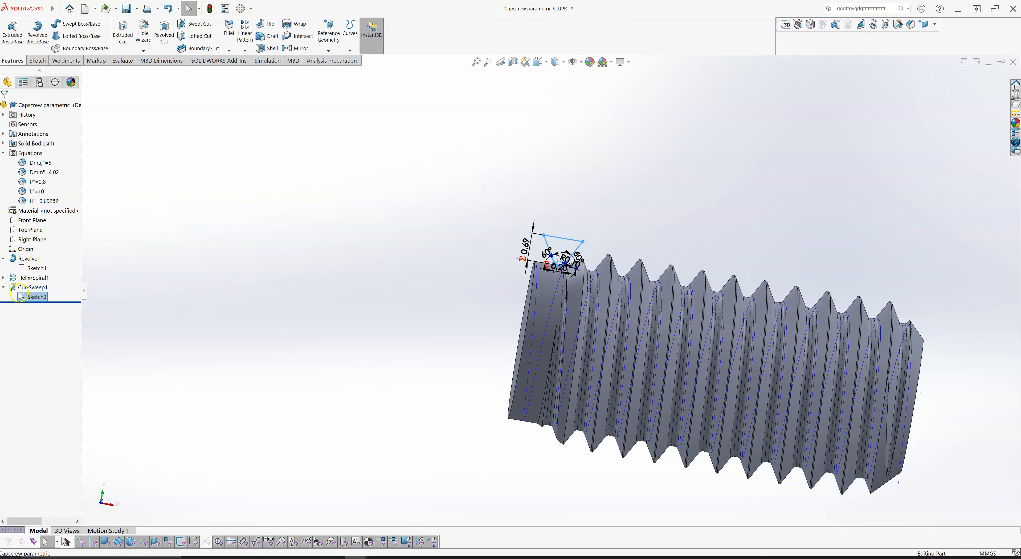